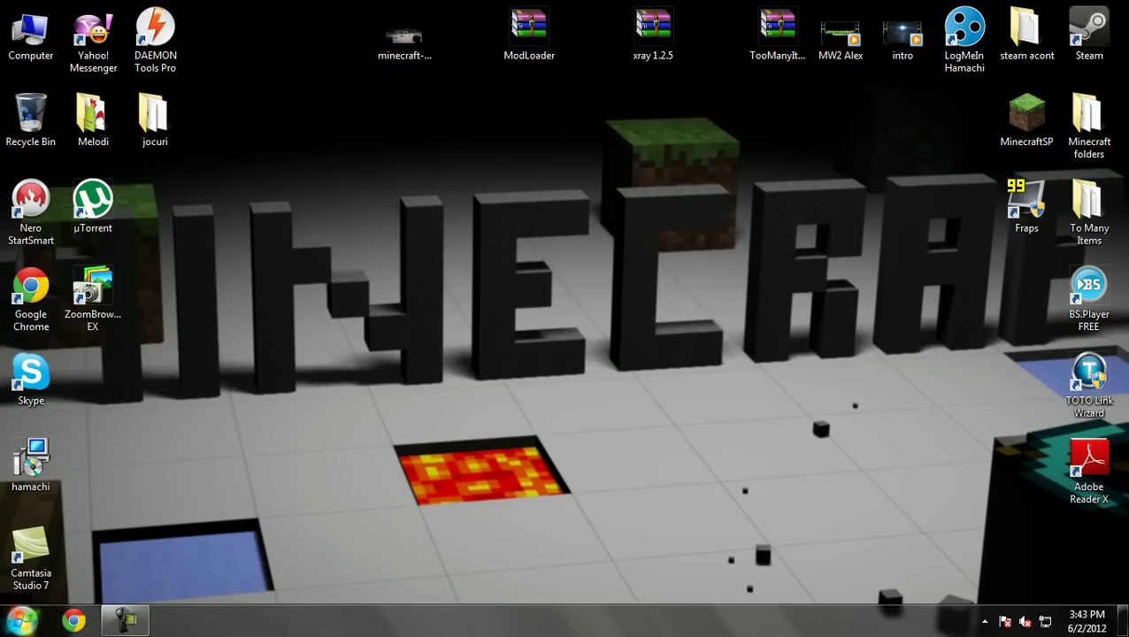
Go to %appdata%\.minecraft\bin in Explorer to show the minecraft.jar file
click(21, 621)
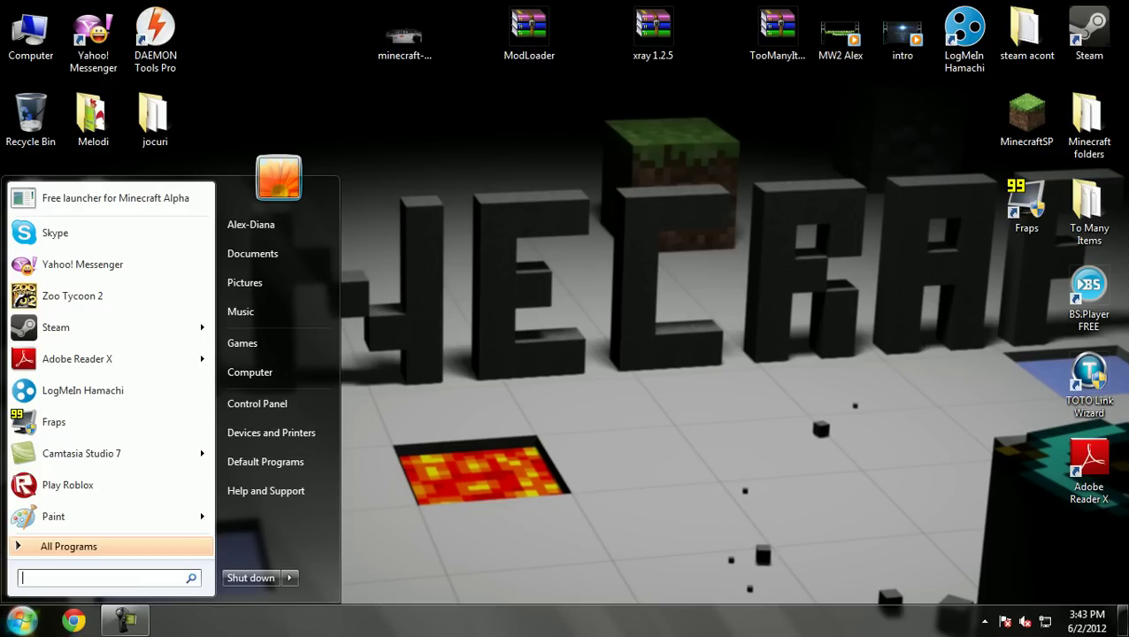
text(%appdata)
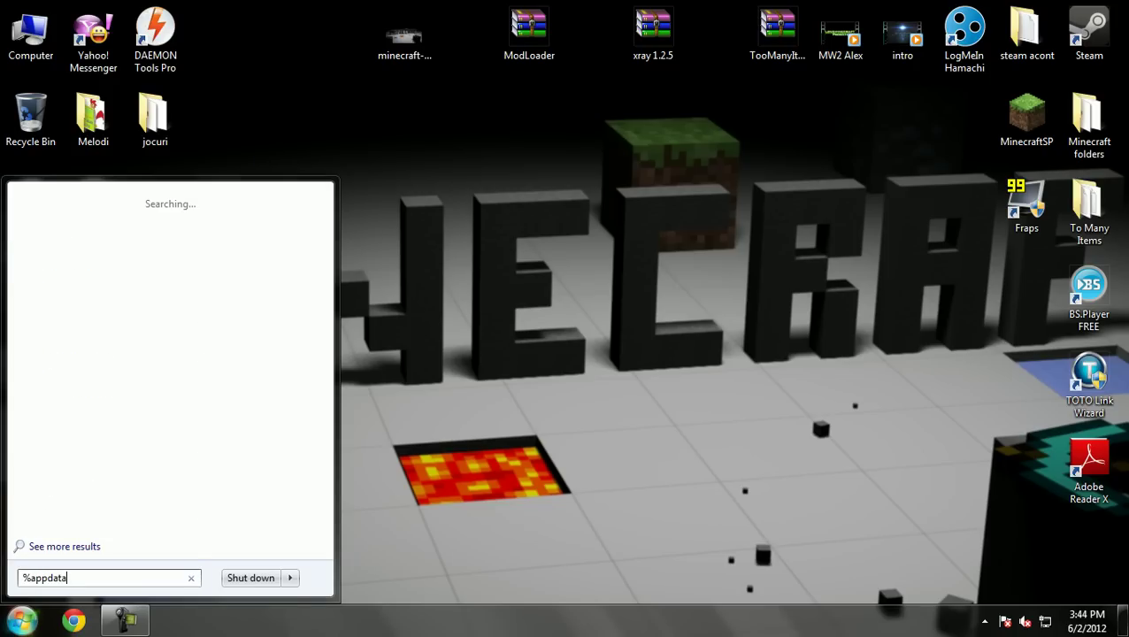
text(%)
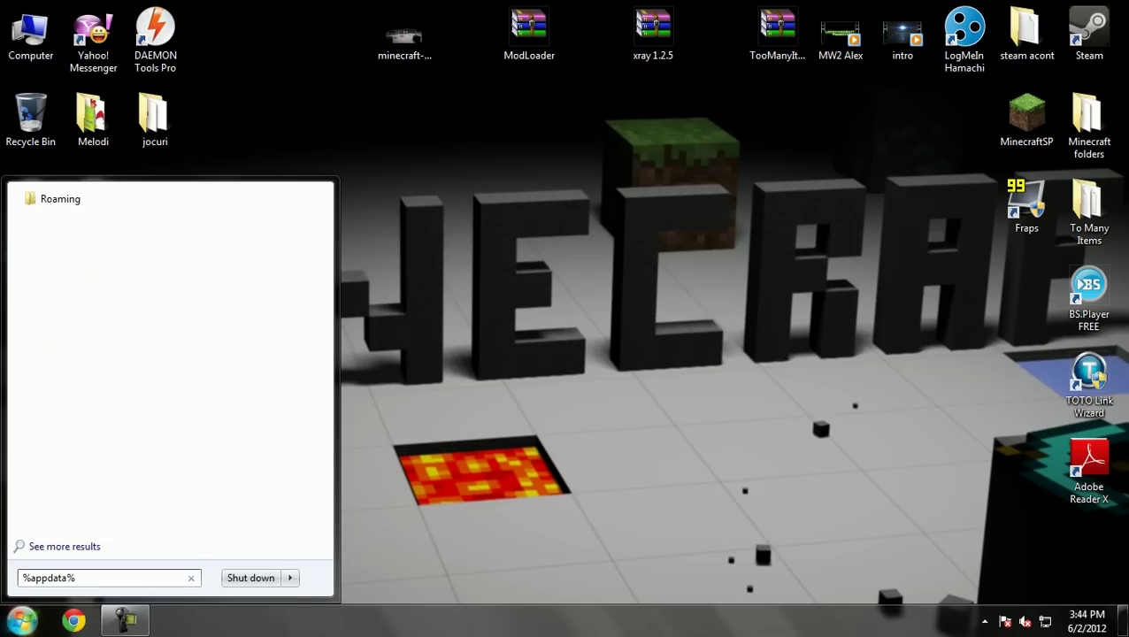
key(Return)
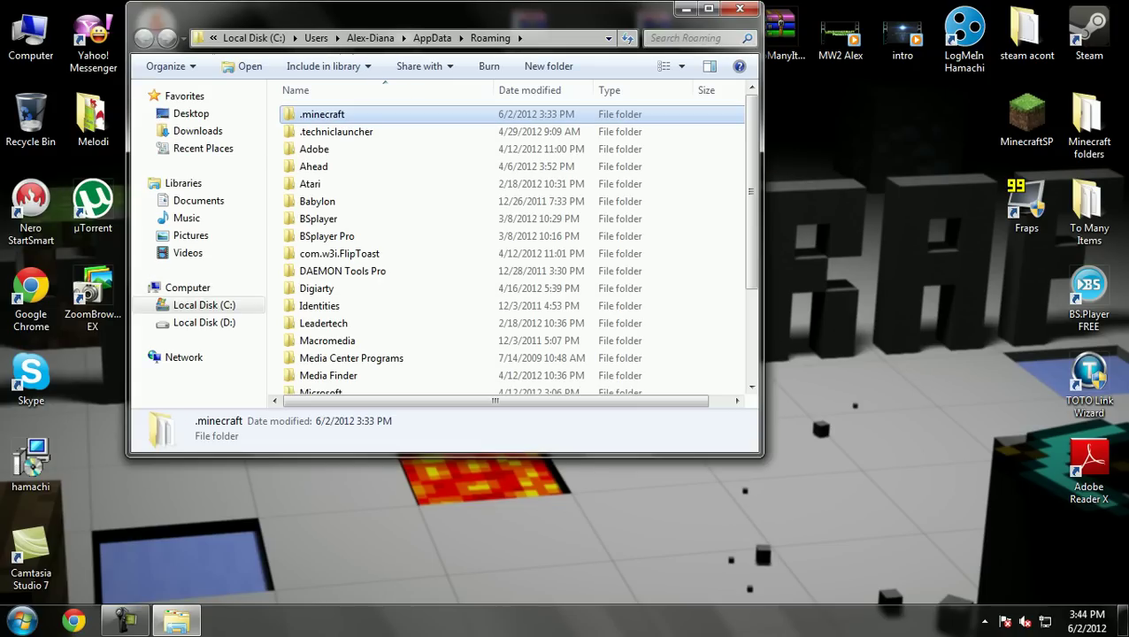
key(Return)
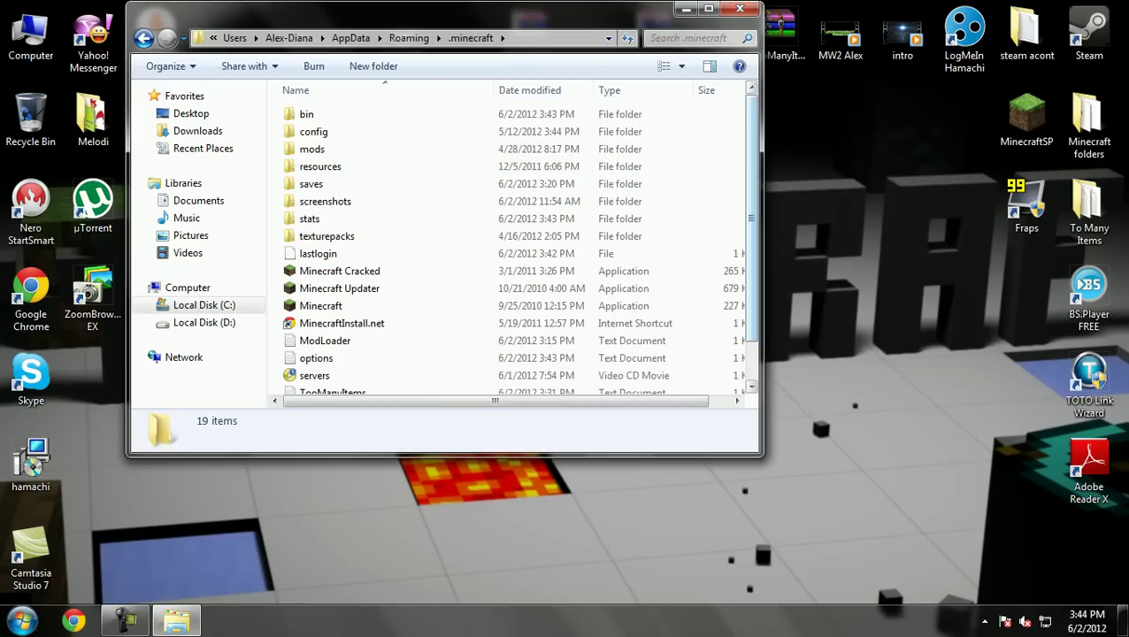
click(306, 114)
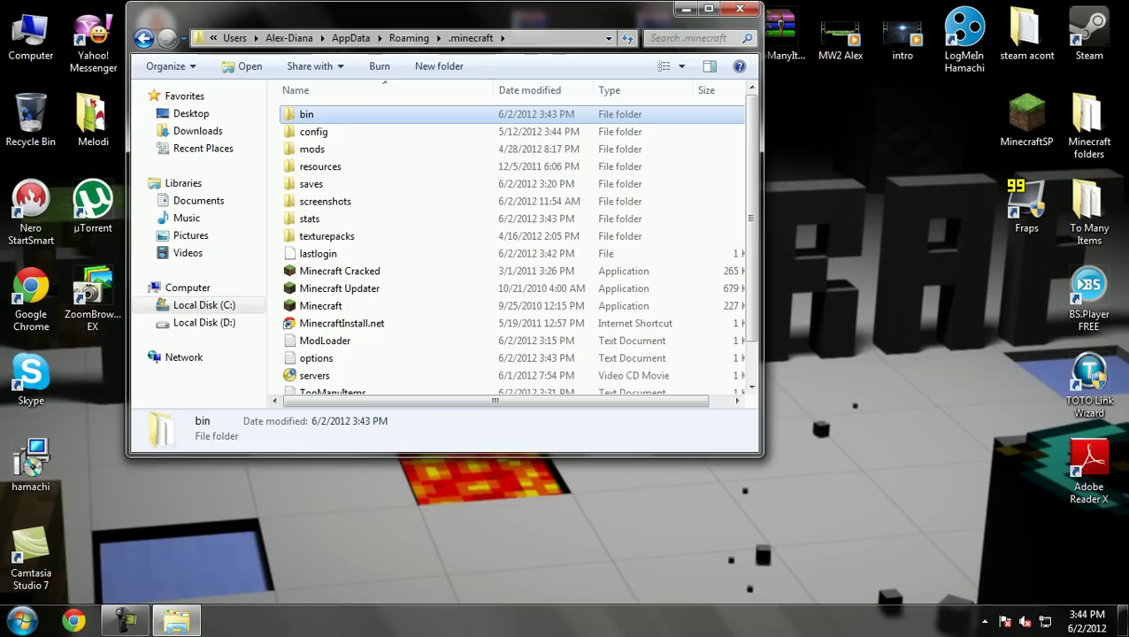
key(Return)
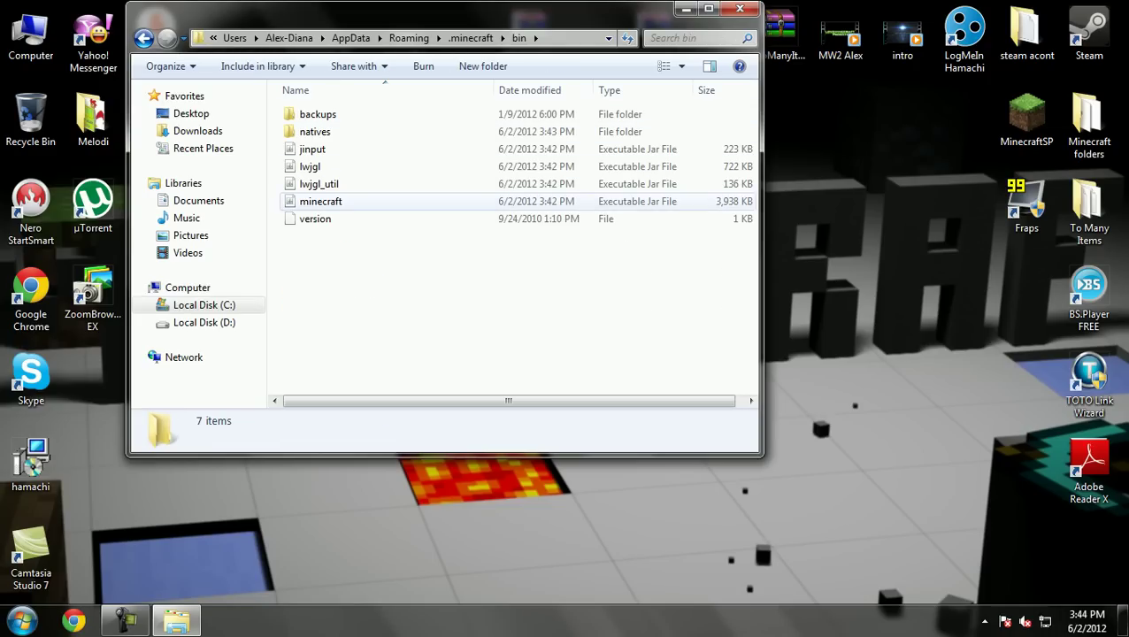
Open minecraft.jar with WinRAR archiver and dismiss the license reminder
right_click(309, 207)
mouse_move(363, 257)
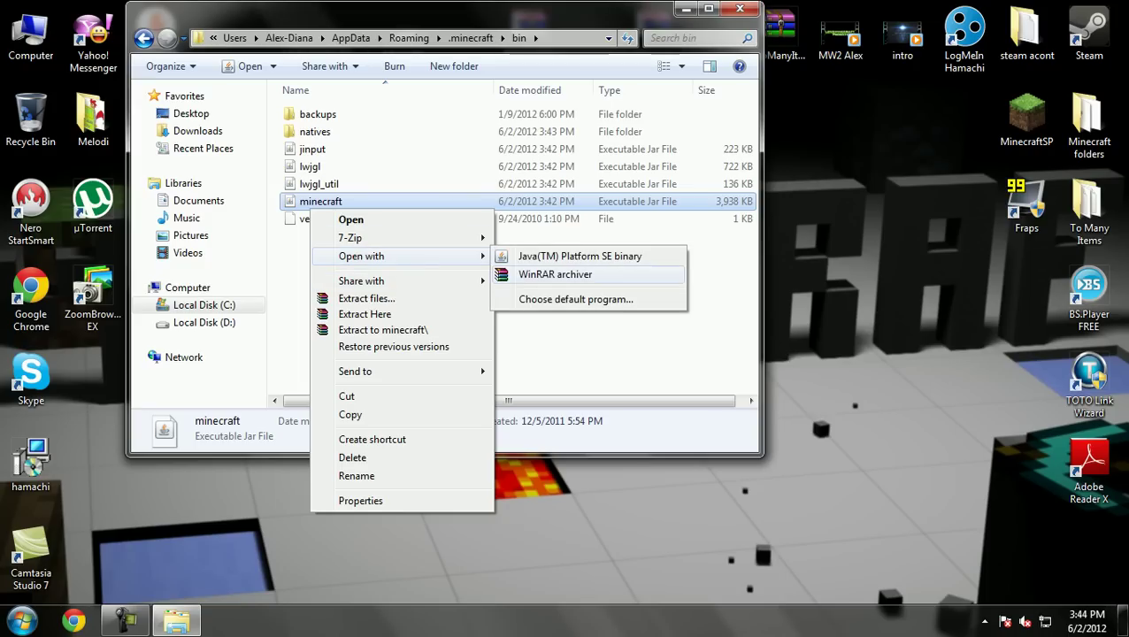
click(555, 275)
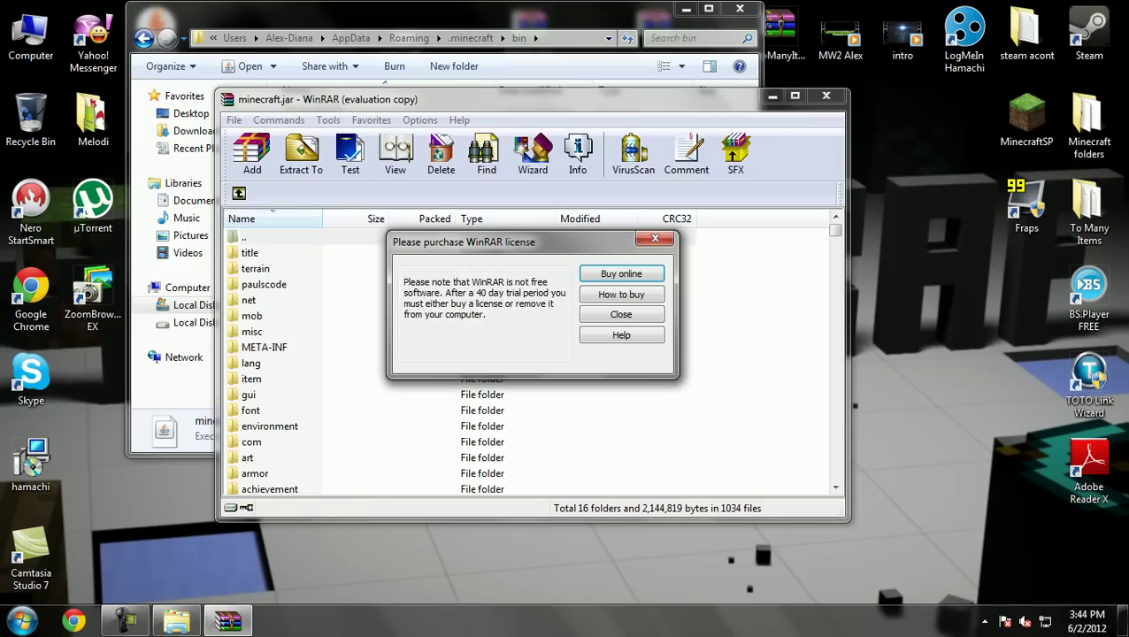
click(655, 238)
drag(443, 99, 244, 34)
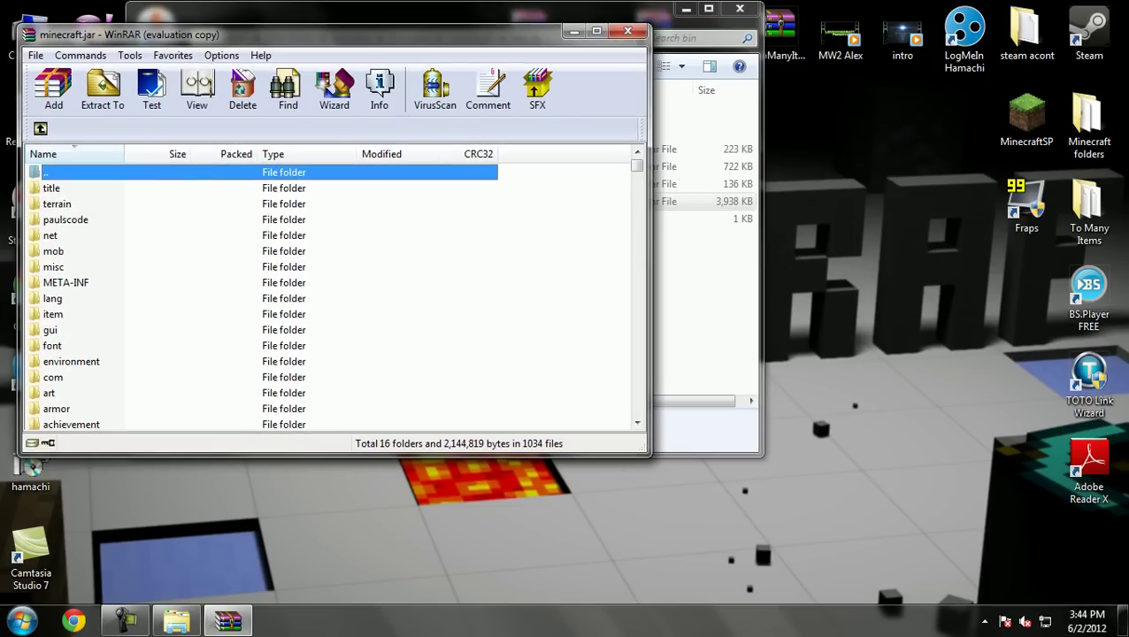
Get the bin folder window out of the way and select the ModLoader archive on the desktop
click(677, 13)
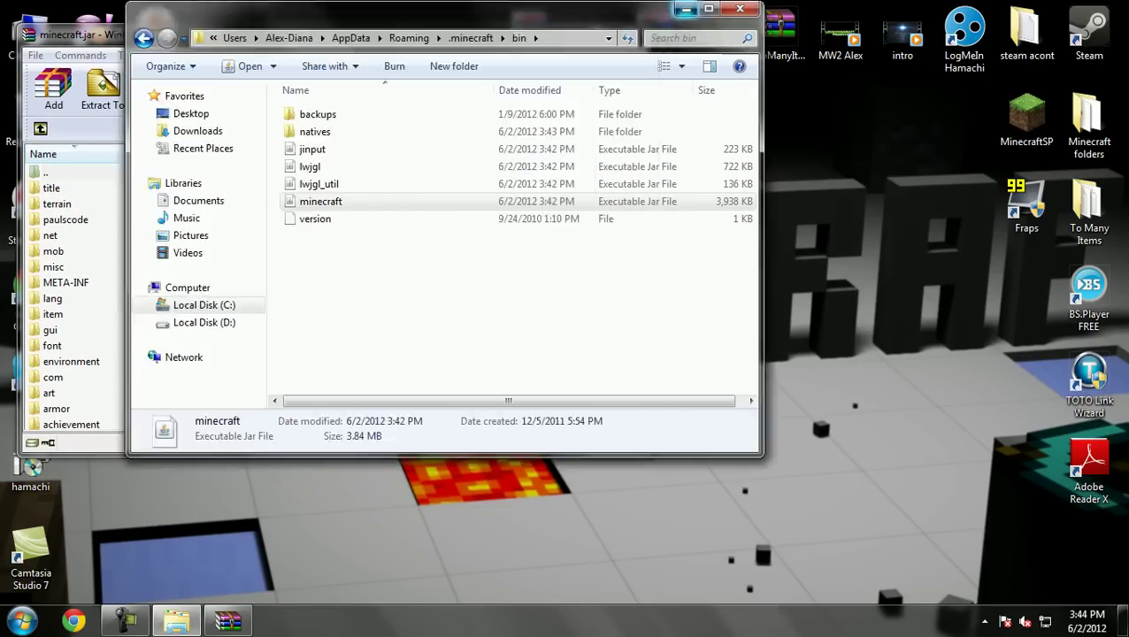
click(685, 8)
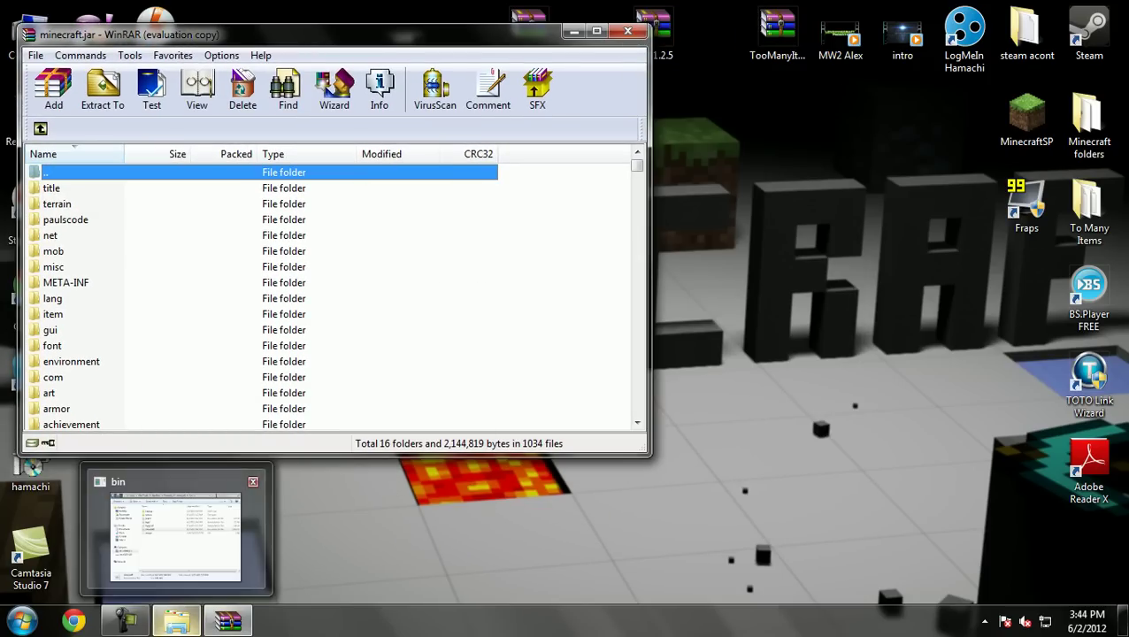
click(176, 621)
click(177, 620)
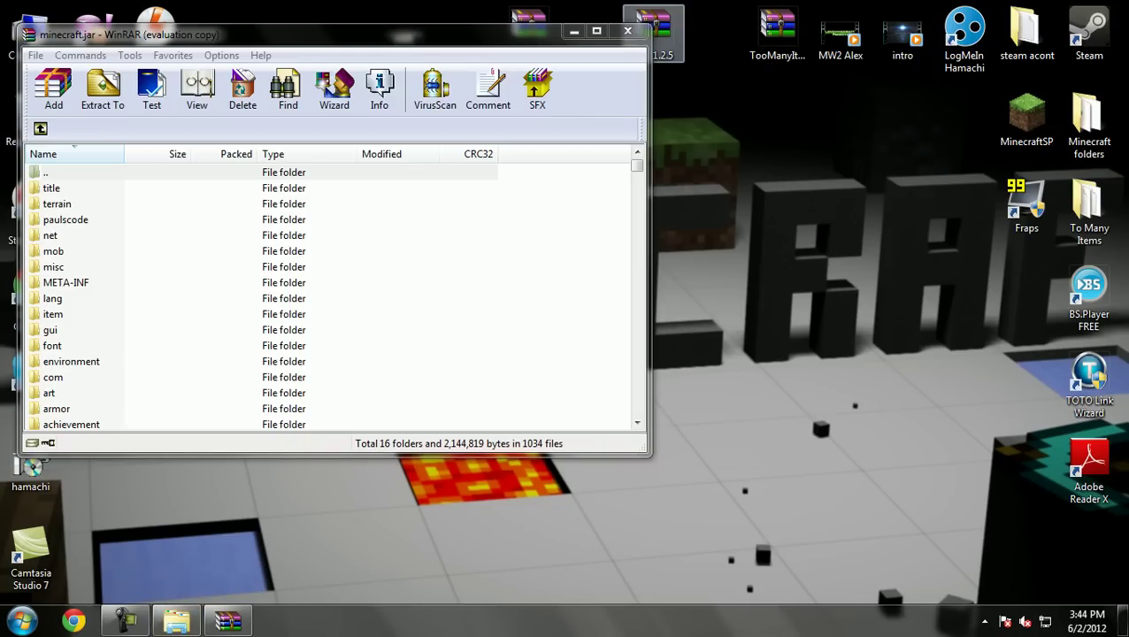
mouse_move(176, 620)
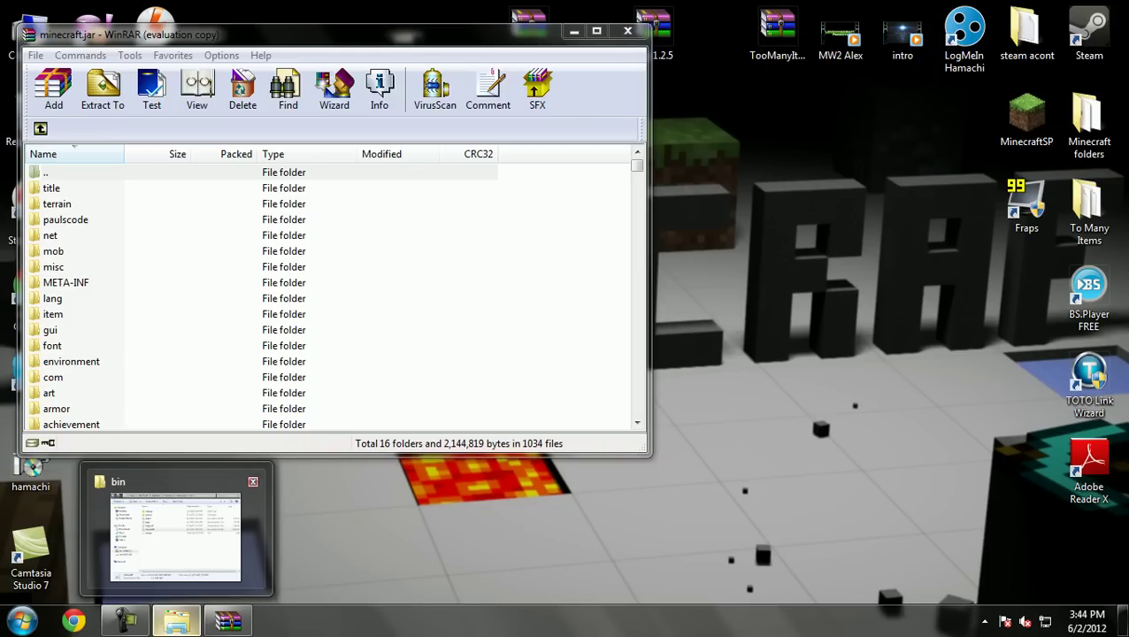
click(175, 536)
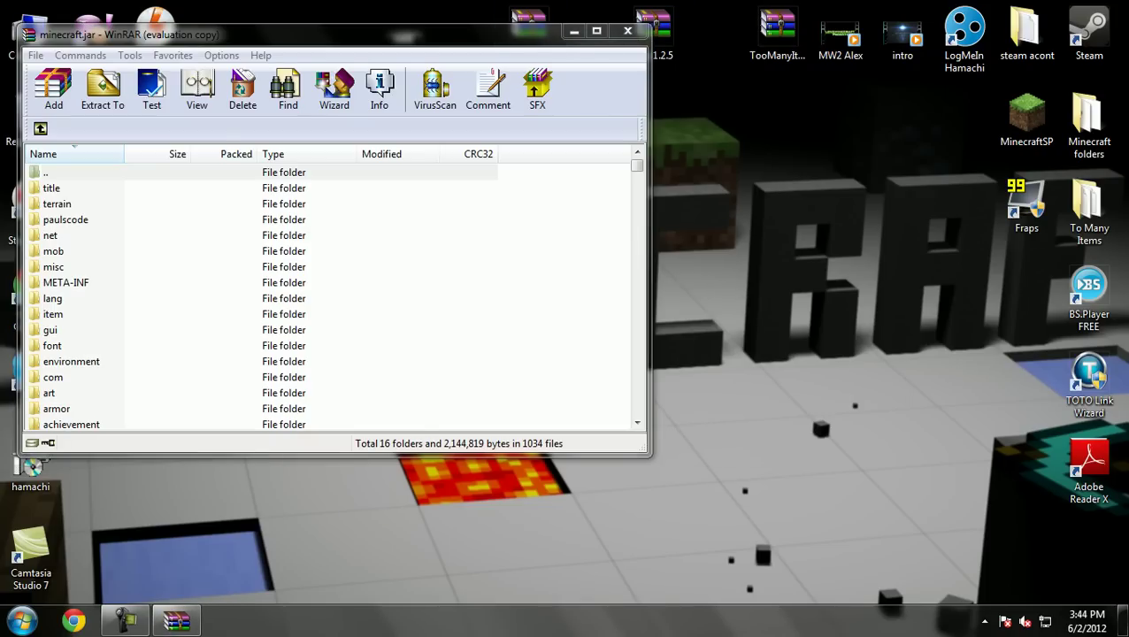
click(529, 31)
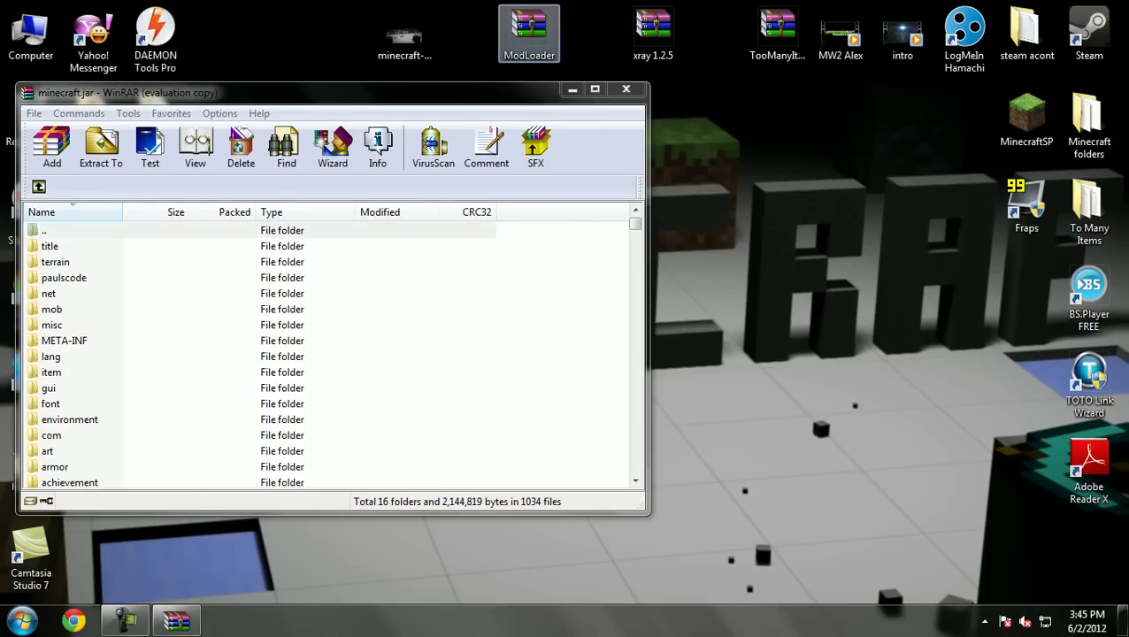
Open ModLoader.zip in WinRAR and dismiss the license reminder
key(Return)
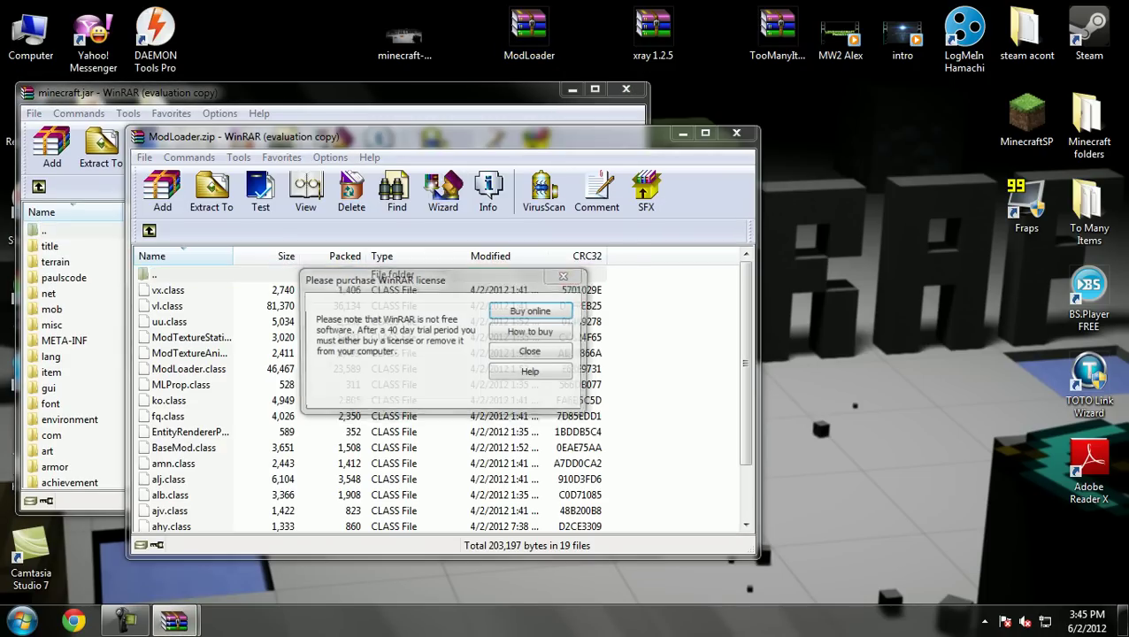
click(565, 275)
drag(407, 136, 659, 91)
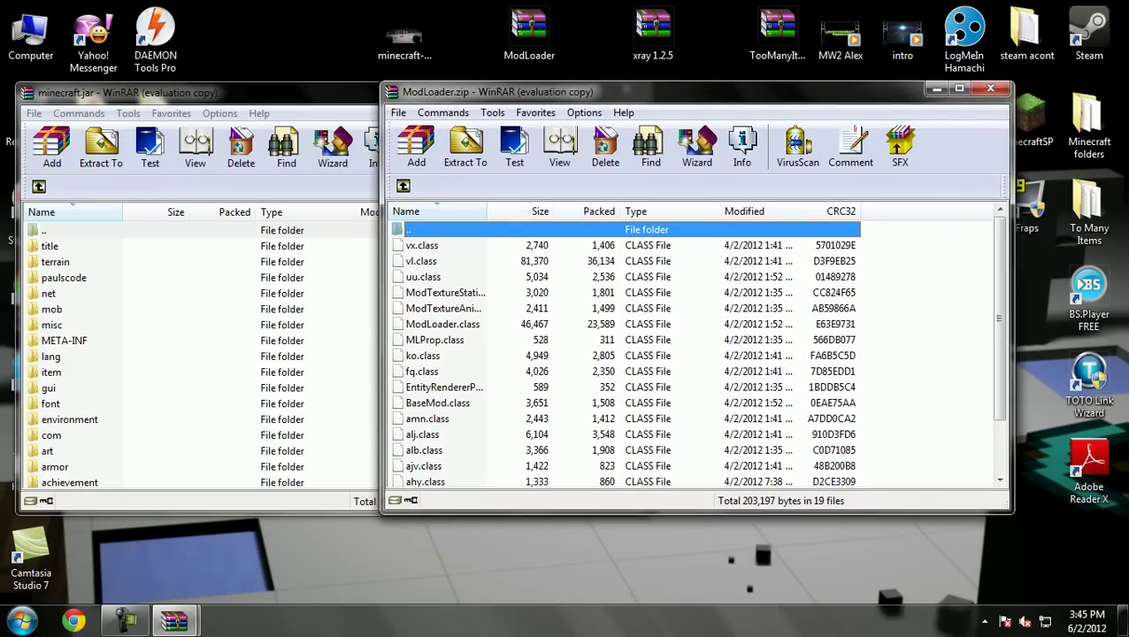
Add all 19 ModLoader class files into minecraft.jar
drag(864, 237, 788, 487)
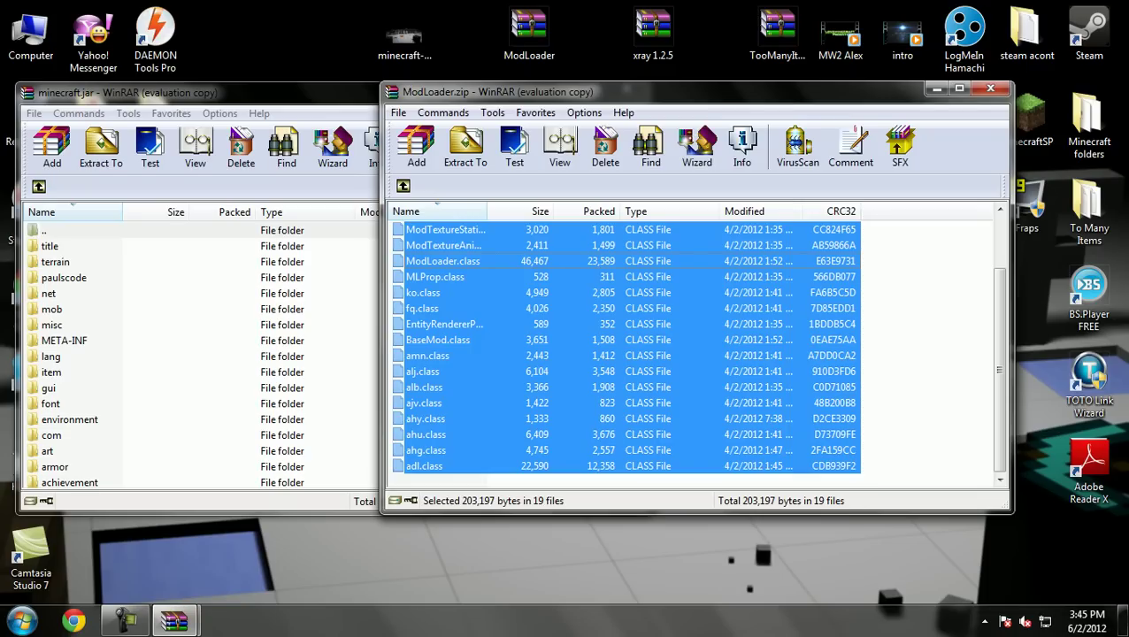
mouse_move(174, 621)
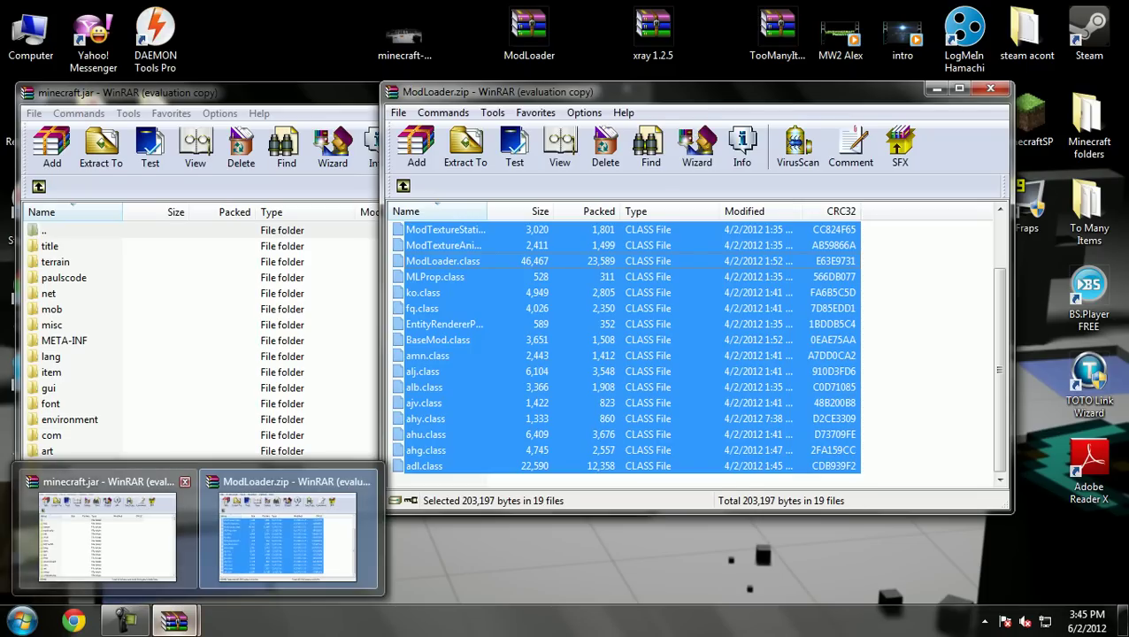
click(100, 531)
scroll(327, 354, down, 1)
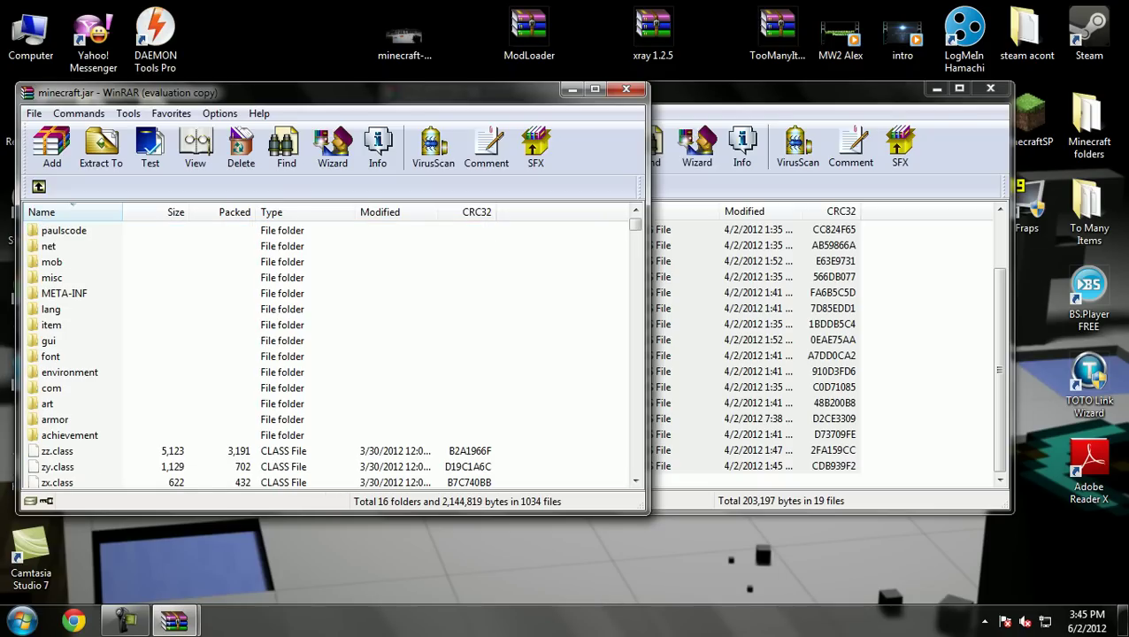
scroll(328, 354, down, 2)
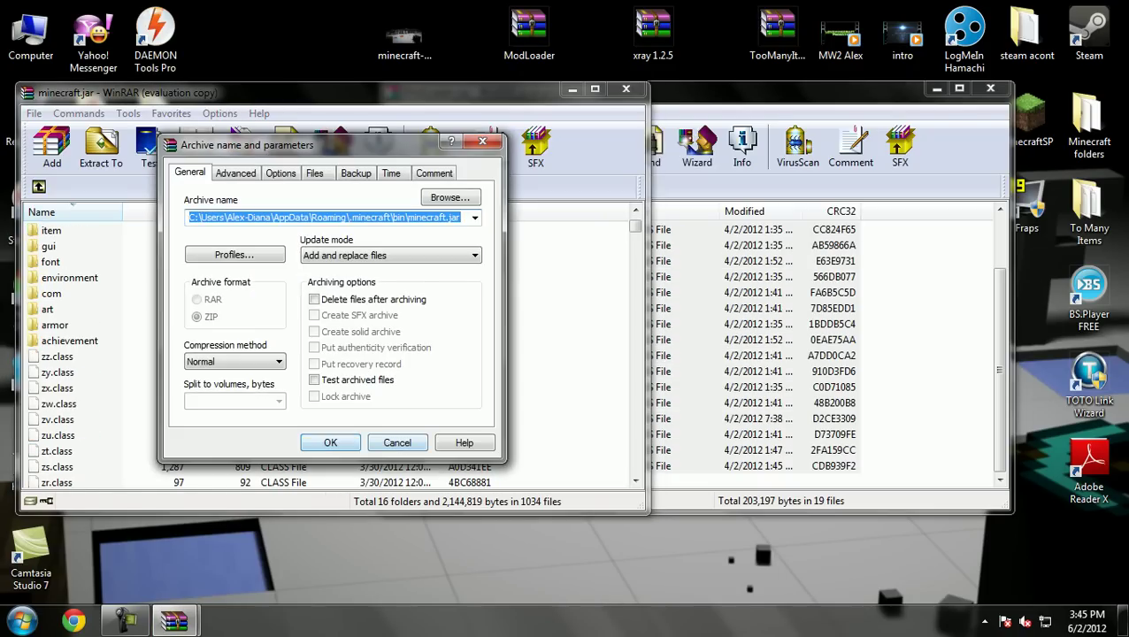
click(350, 442)
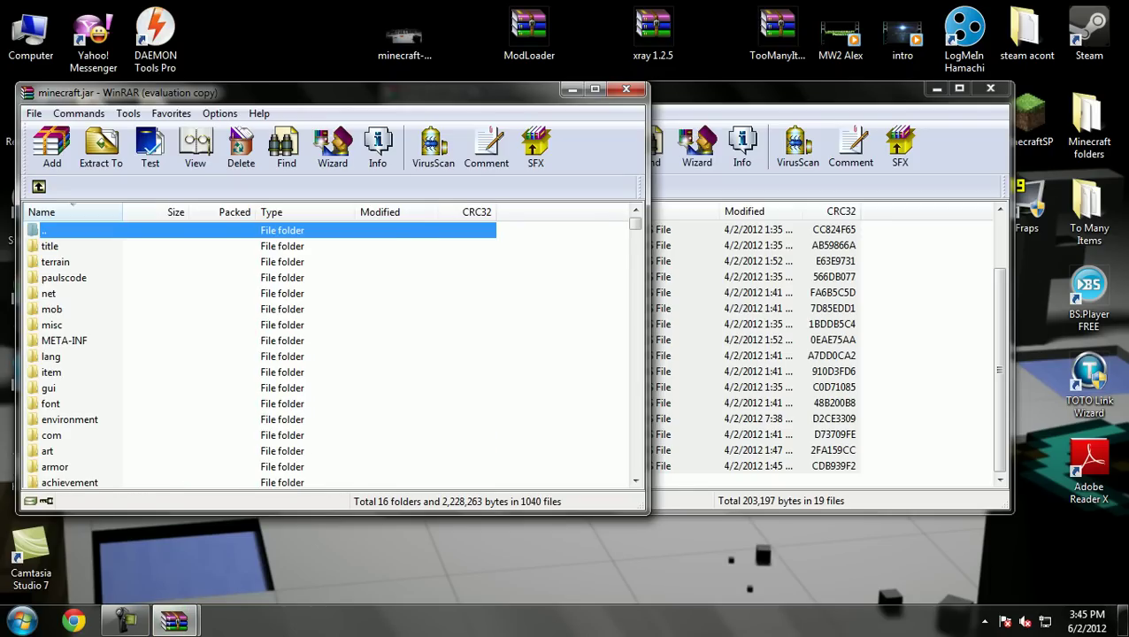
Delete the META-INF folder from minecraft.jar, then return to ModLoader.zip
right_click(69, 341)
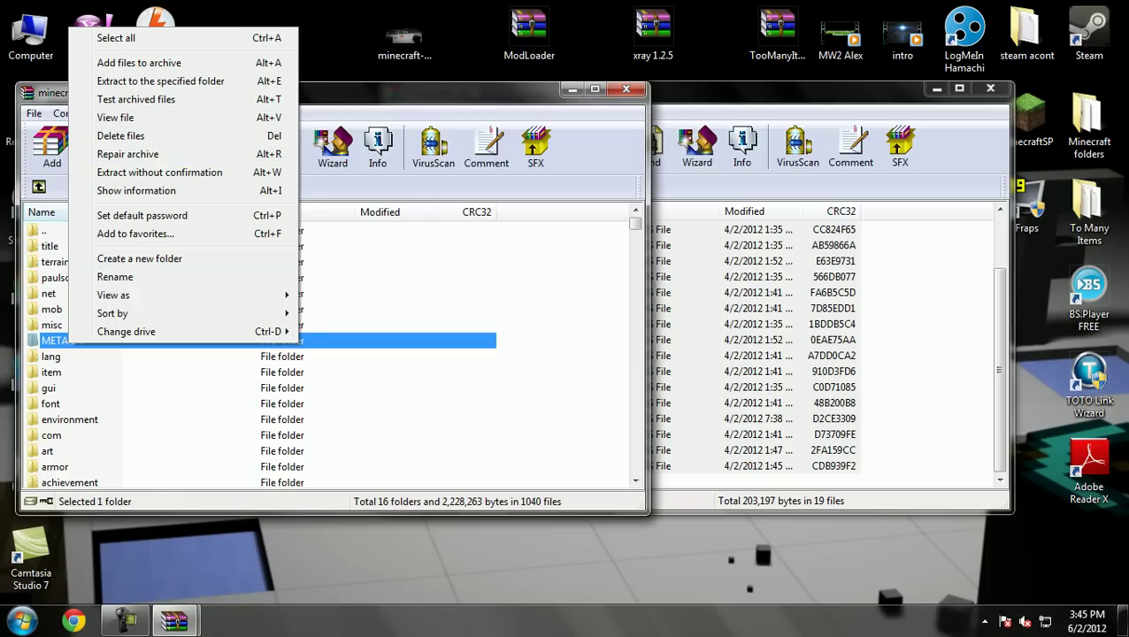
click(115, 277)
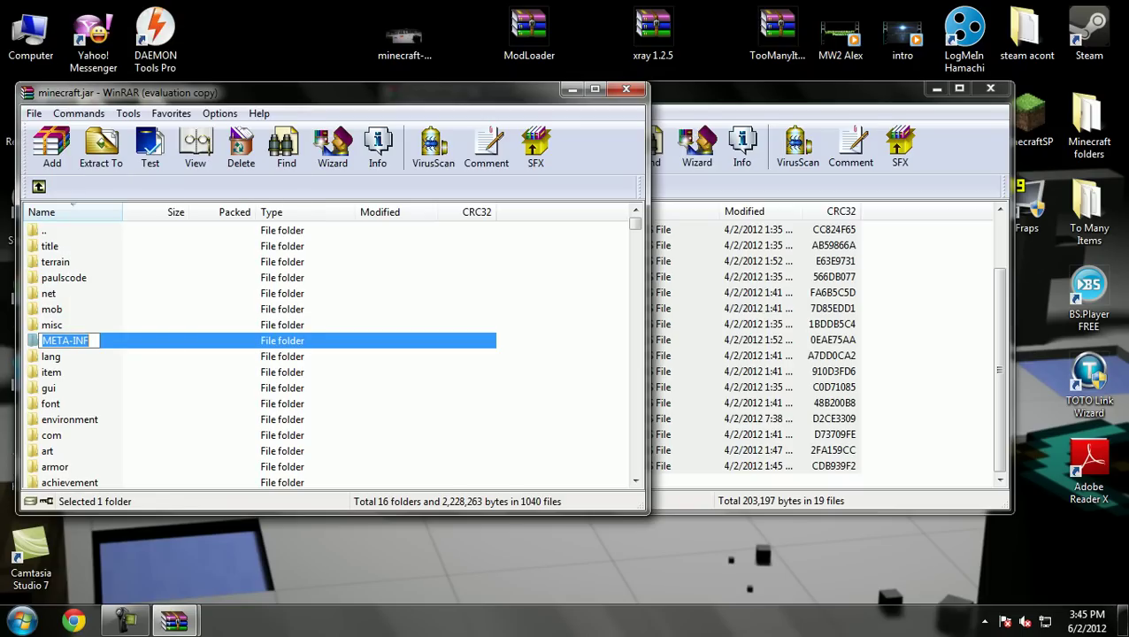
key(BackSpace)
key(Escape)
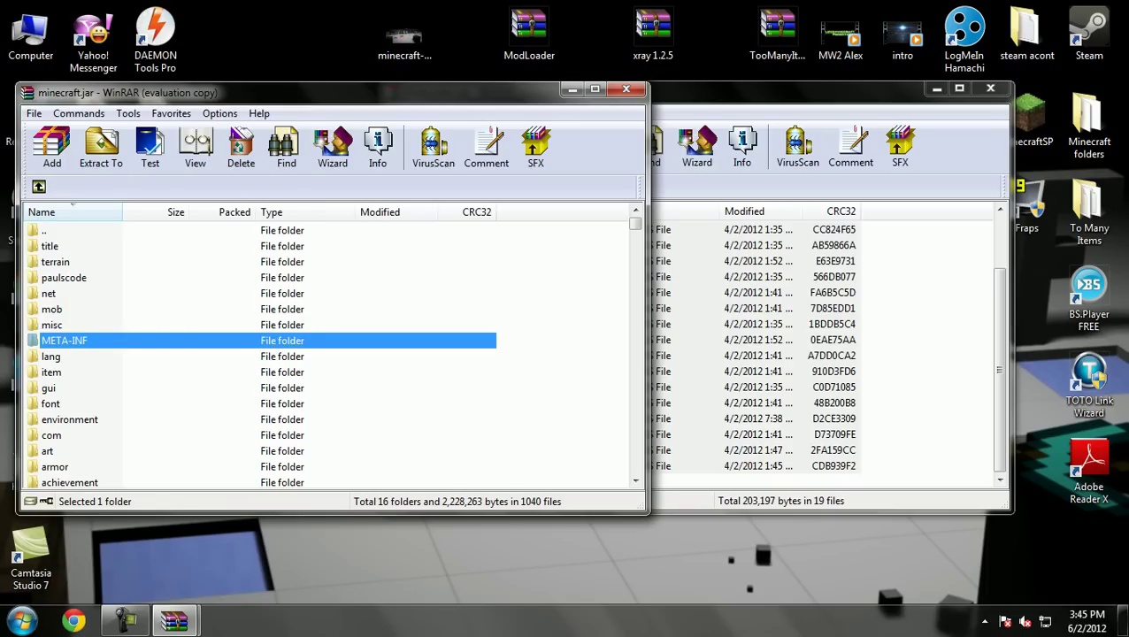
key(Delete)
key(Return)
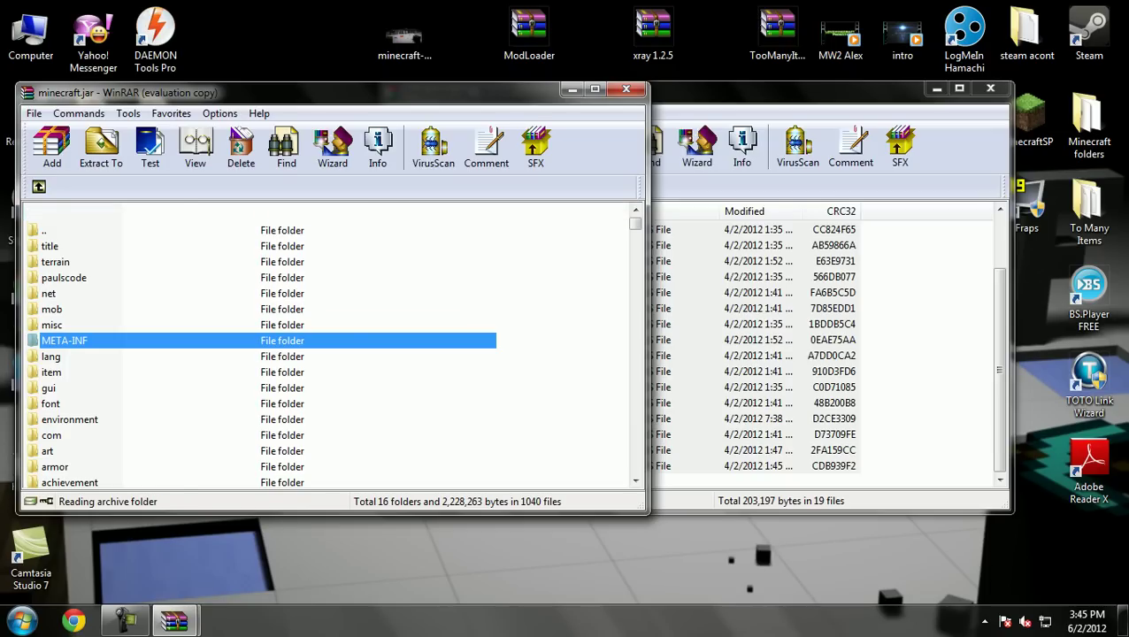
scroll(72, 204, down, 5)
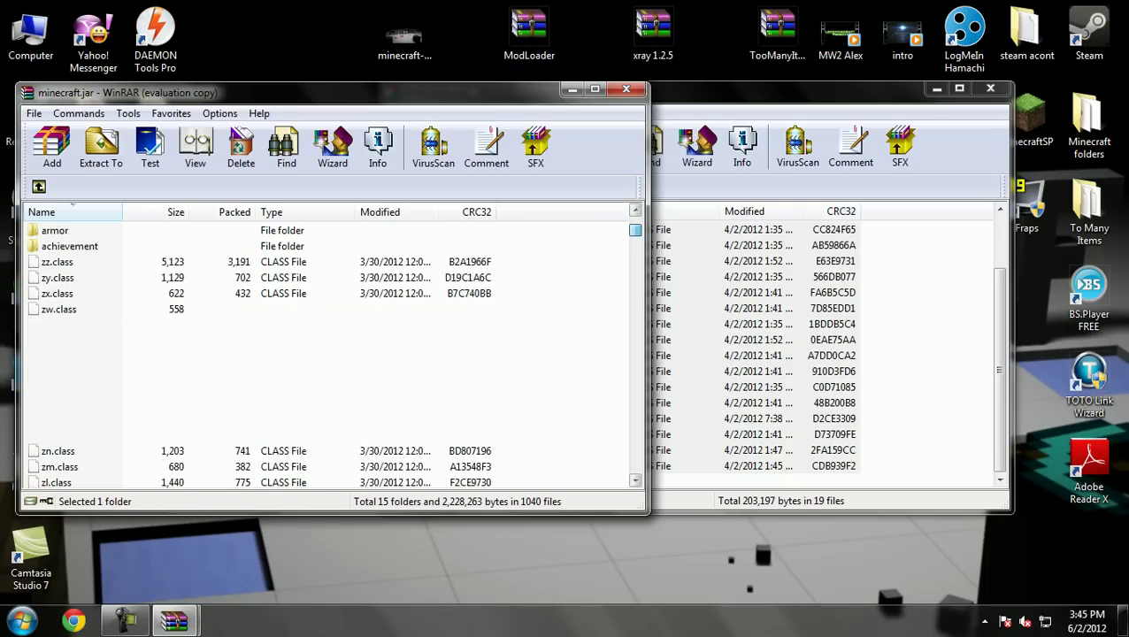
click(797, 89)
scroll(436, 204, up, 2)
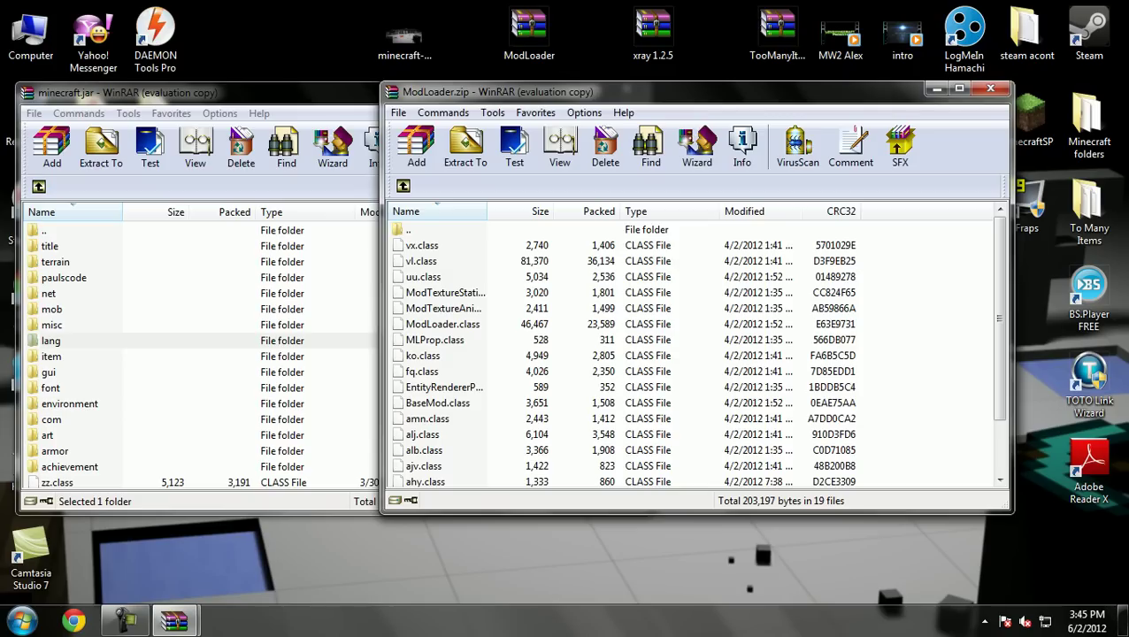
Select all 19 class files in ModLoader.zip, clearing any selection in minecraft.jar
key(alt+Tab)
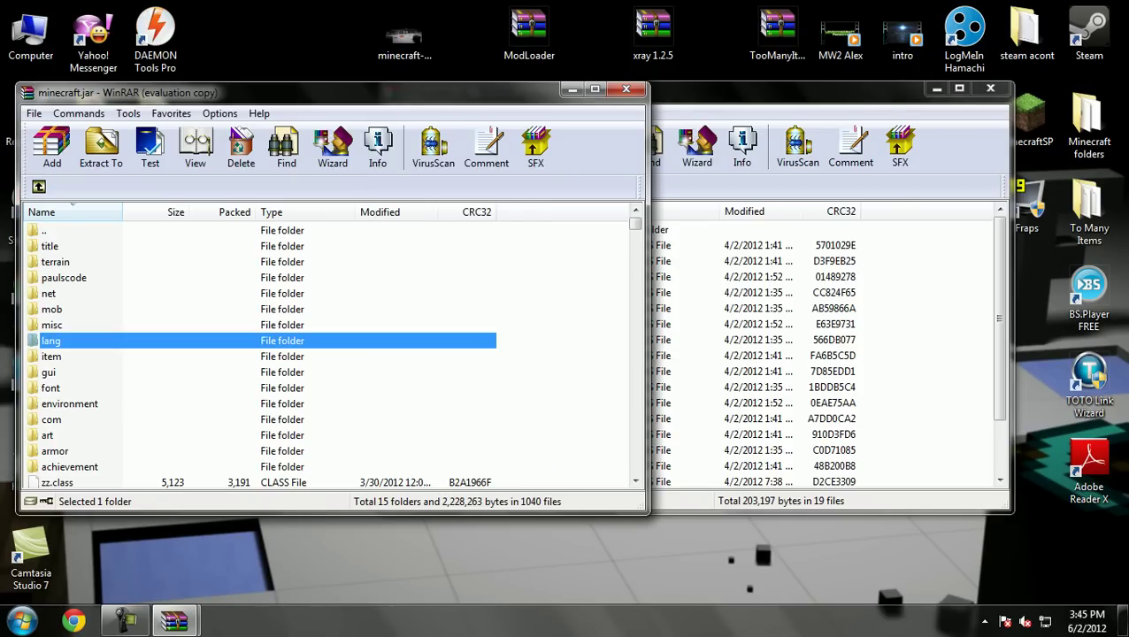
key(alt+Tab)
key(shift+Down)
key(shift+Down)
key(shift+End)
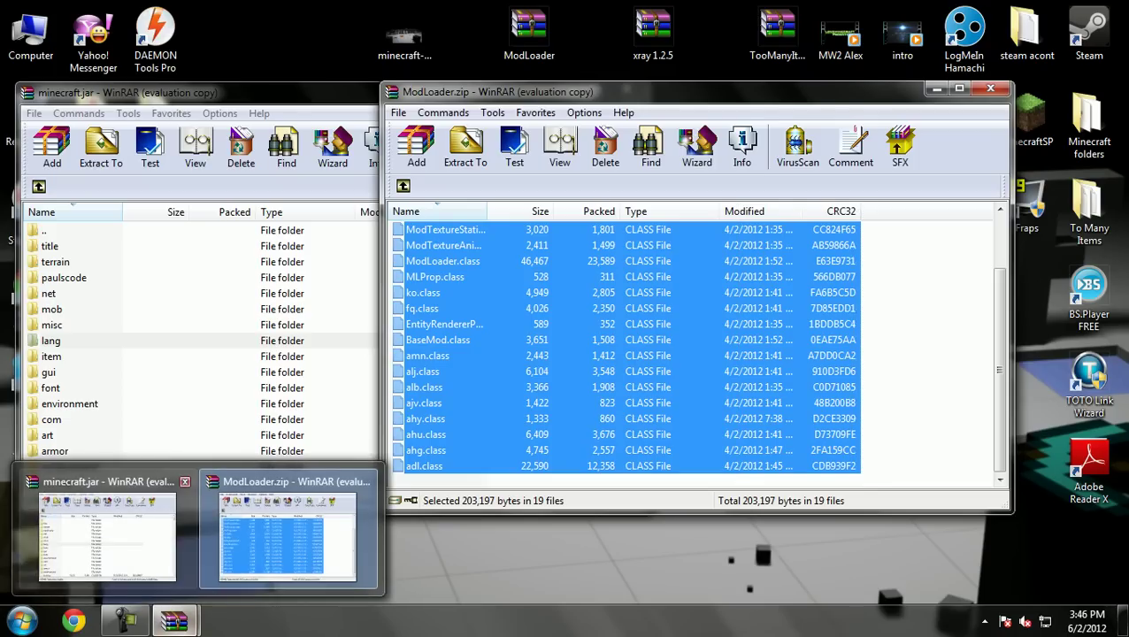
click(106, 549)
scroll(261, 354, down, 2)
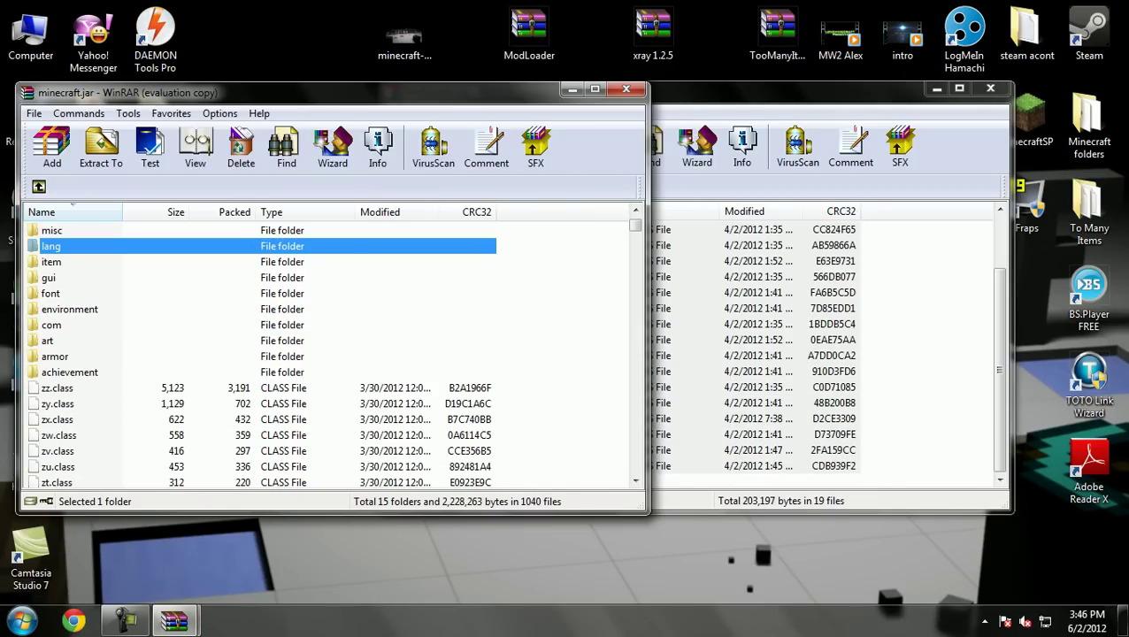
key(ctrl+space)
scroll(327, 354, up, 2)
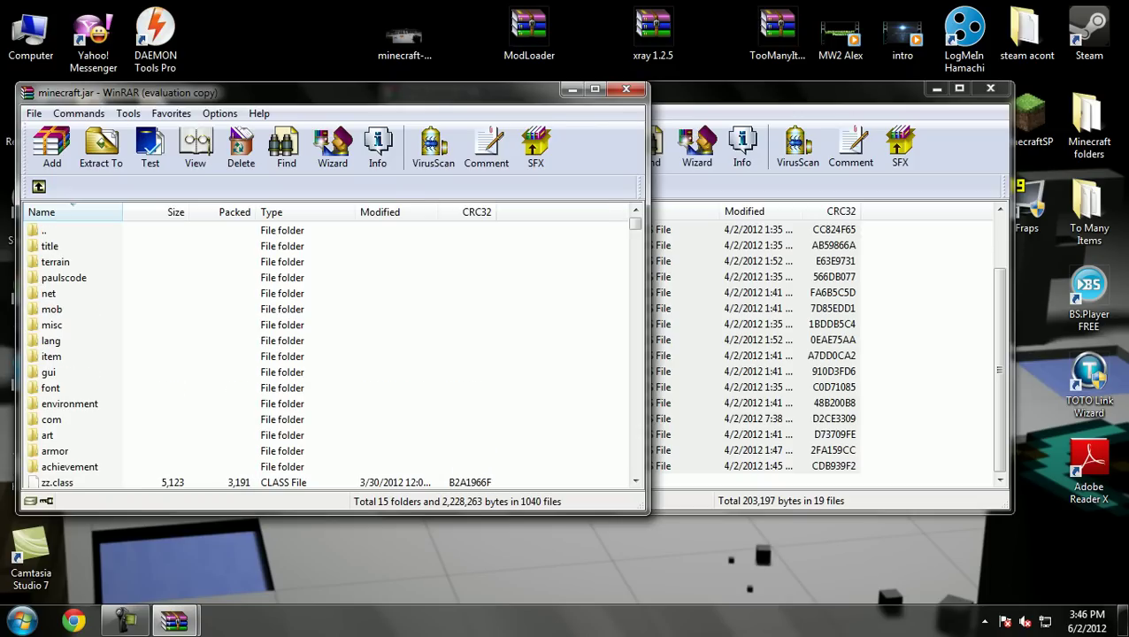
key(alt+Tab)
scroll(699, 354, up, 1)
click(422, 245)
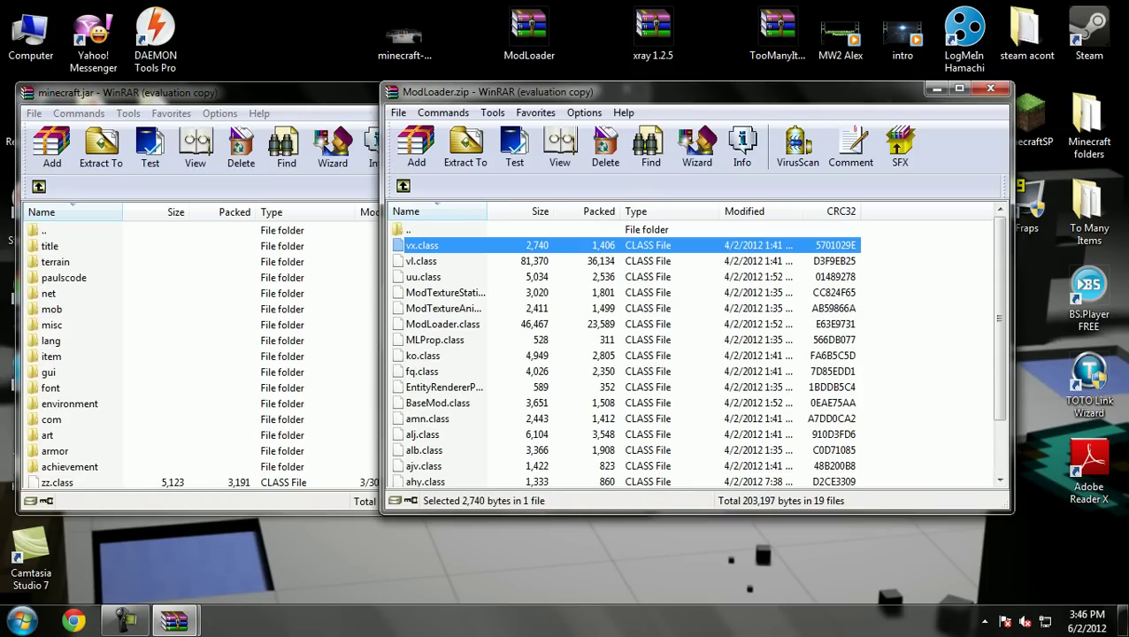
key(ctrl+space)
key(ctrl+space)
key(ctrl+space)
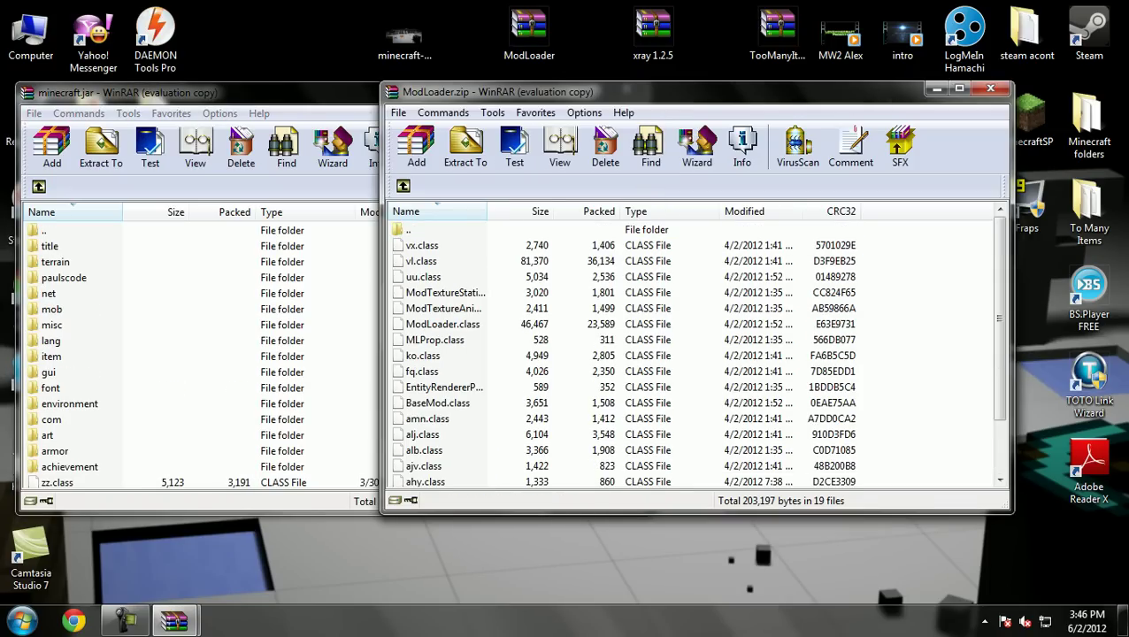
key(shift+Down)
key(shift+Down)
key(shift+Down)
key(shift+Down)
key(shift+Down)
key(shift+Down)
key(shift+Down)
key(shift+Down)
key(shift+Down)
key(shift+Down)
key(shift+Down)
key(shift+Down)
key(shift+Down)
key(shift+Down)
key(shift+Down)
key(shift+Down)
key(shift+Down)
key(shift+Down)
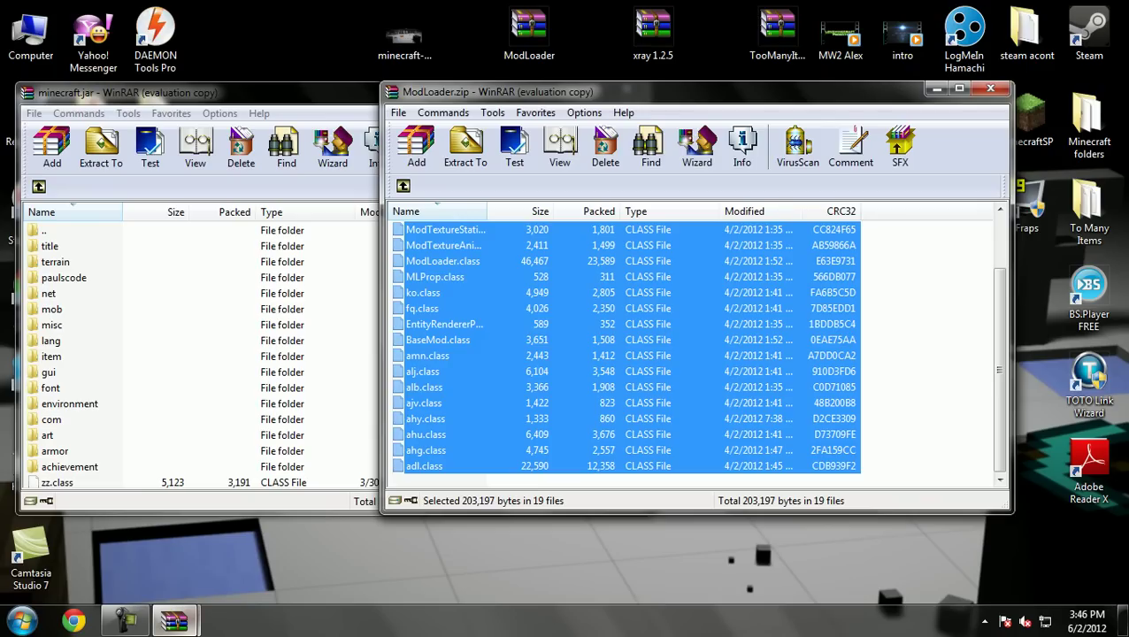
Add the selected ModLoader files to minecraft.jar and close ModLoader.zip
mouse_move(175, 620)
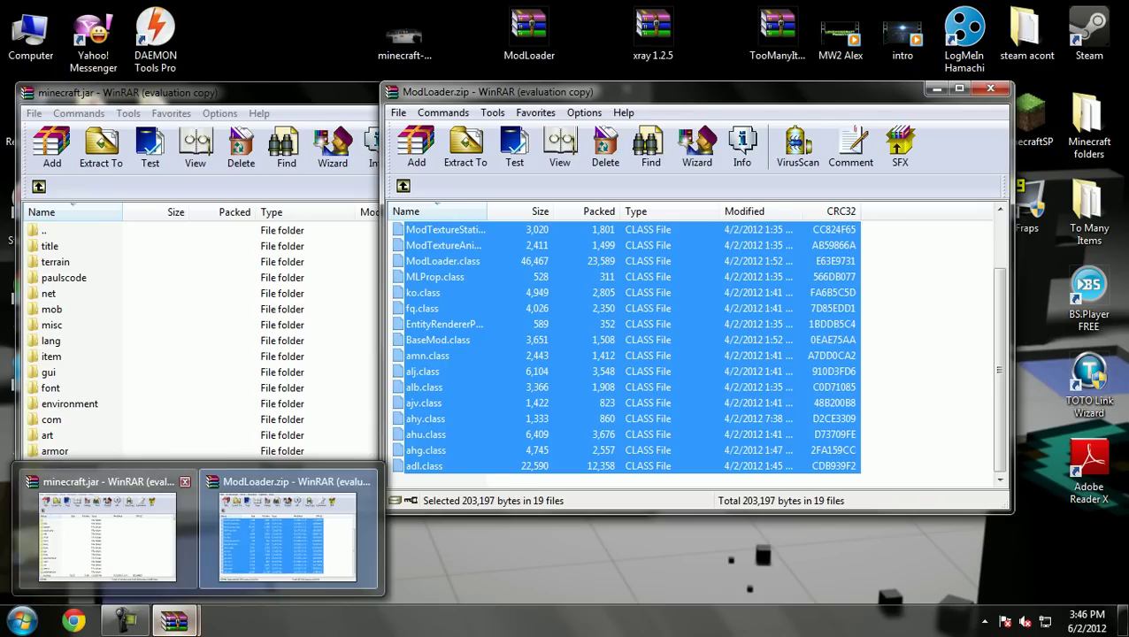
click(107, 536)
scroll(327, 354, down, 3)
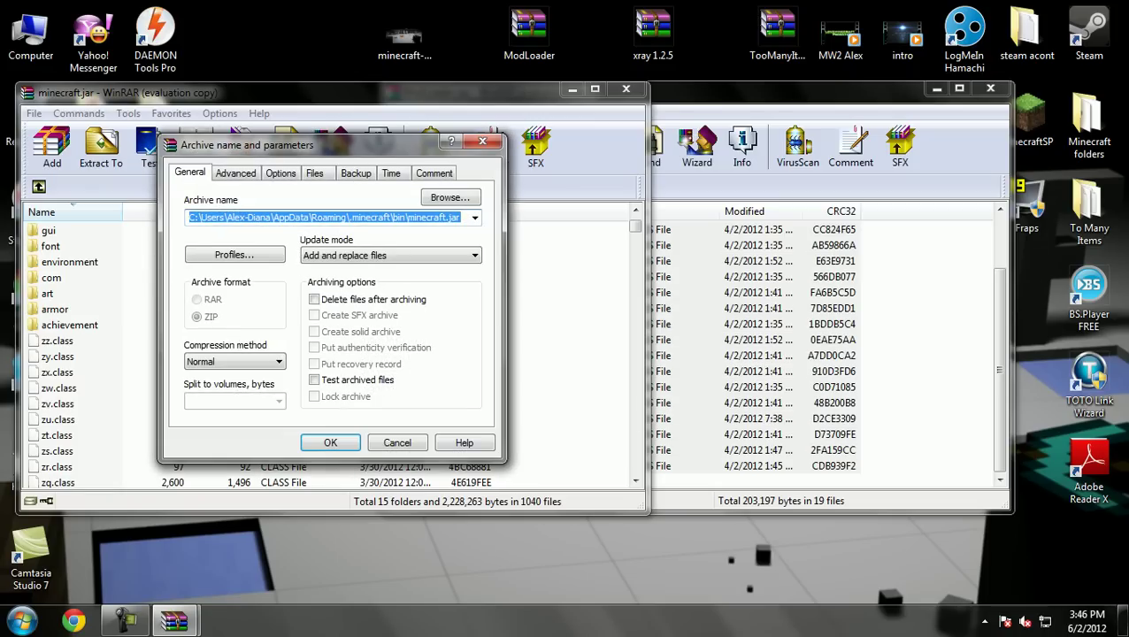
key(Return)
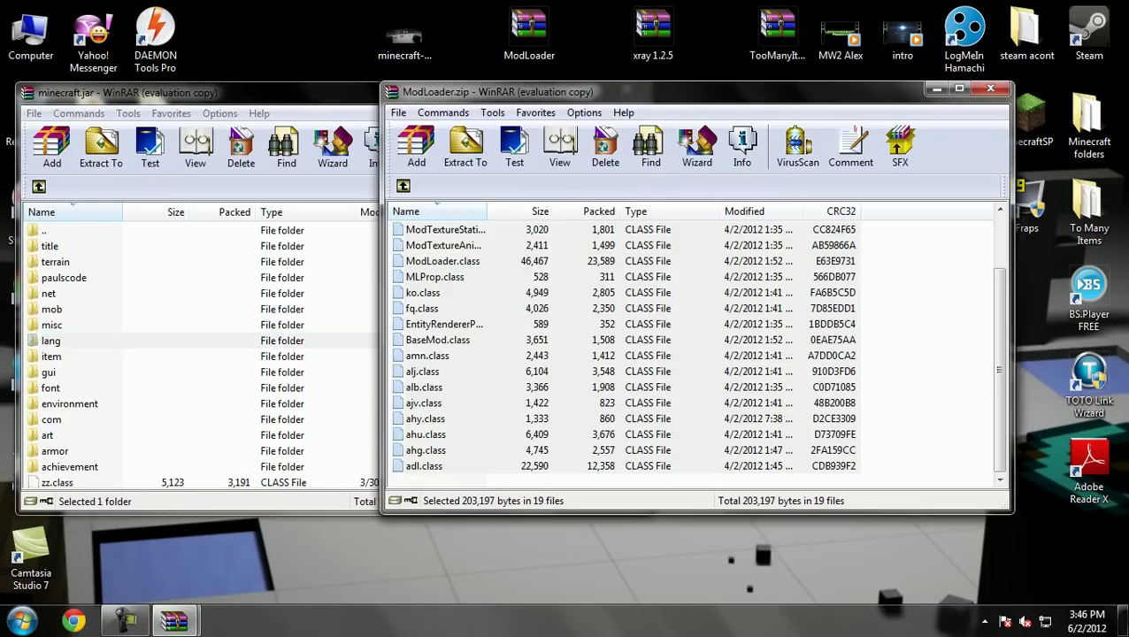
click(991, 88)
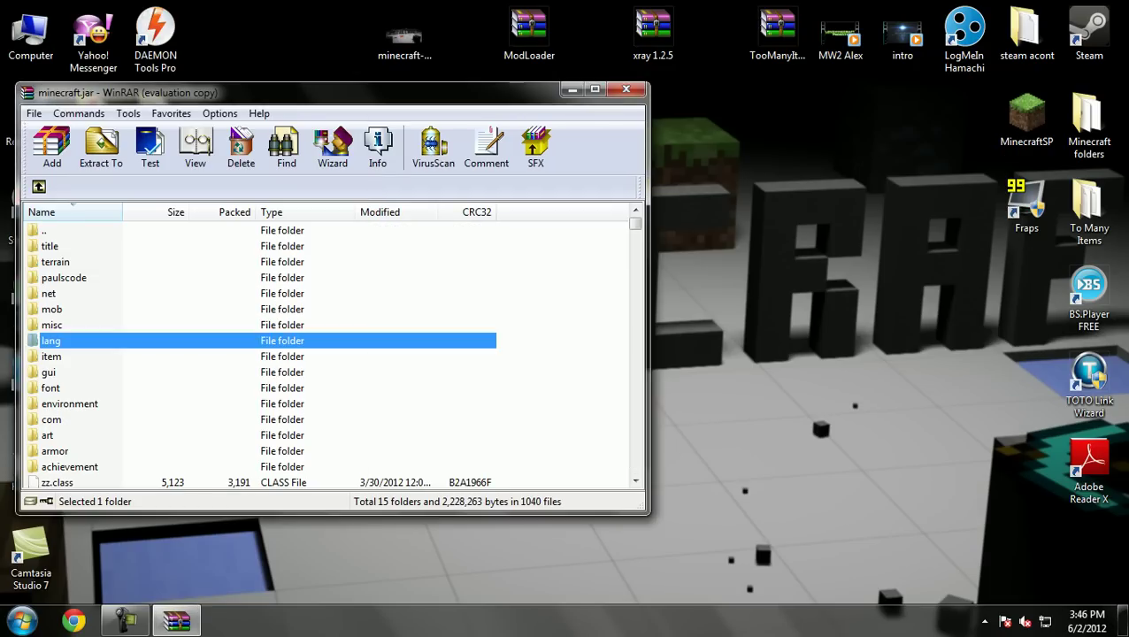
click(653, 33)
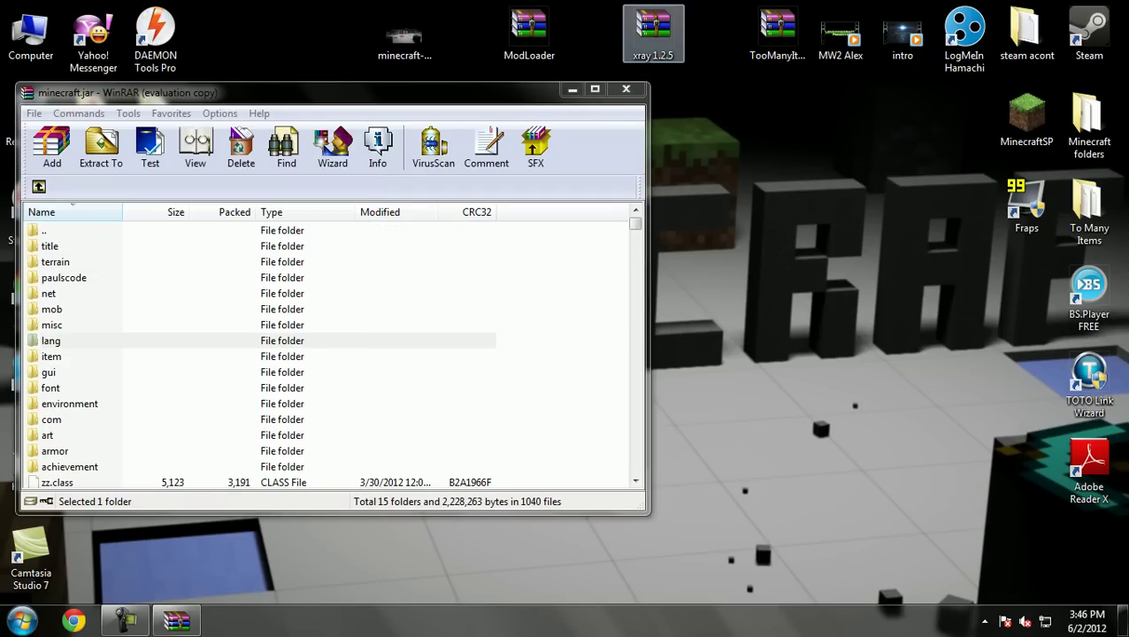
Open xray 1.2.5.zip and add its six class files, including mod_xray.class, to minecraft.jar
key(Return)
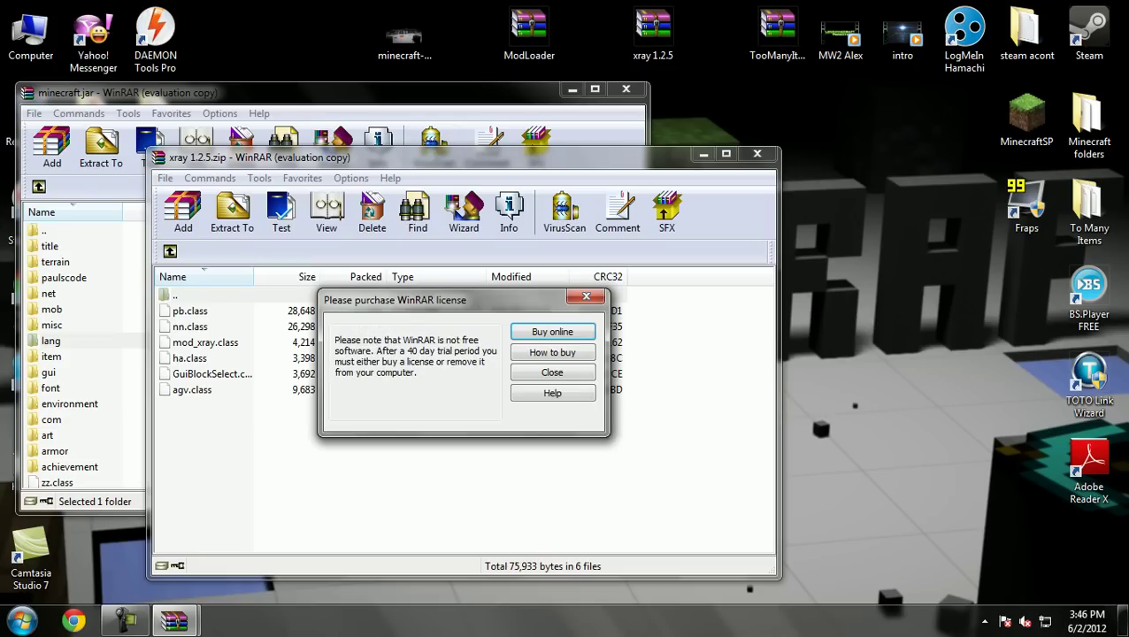
click(586, 295)
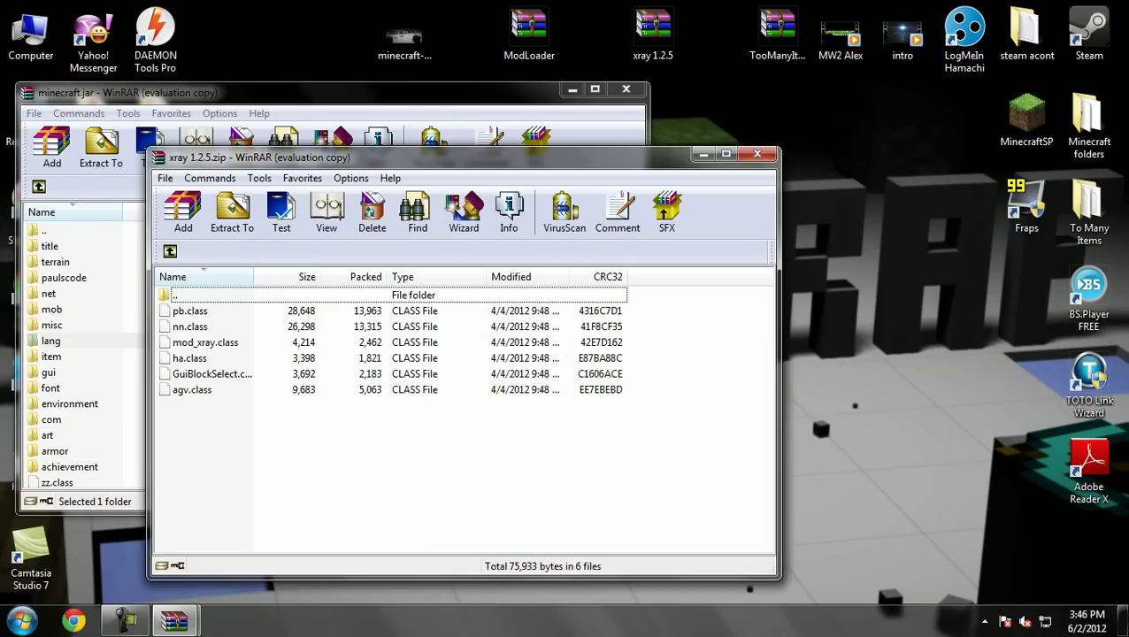
key(shift+Down)
key(shift+Down)
key(shift+Down)
key(shift+Down)
key(shift+Down)
key(shift+Down)
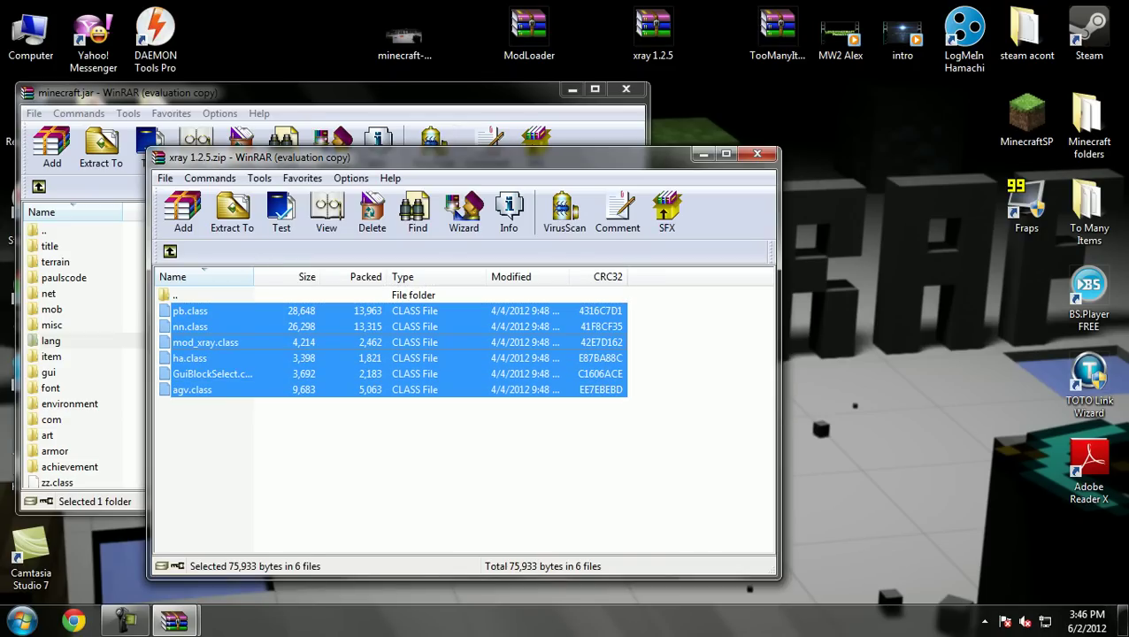
mouse_move(174, 622)
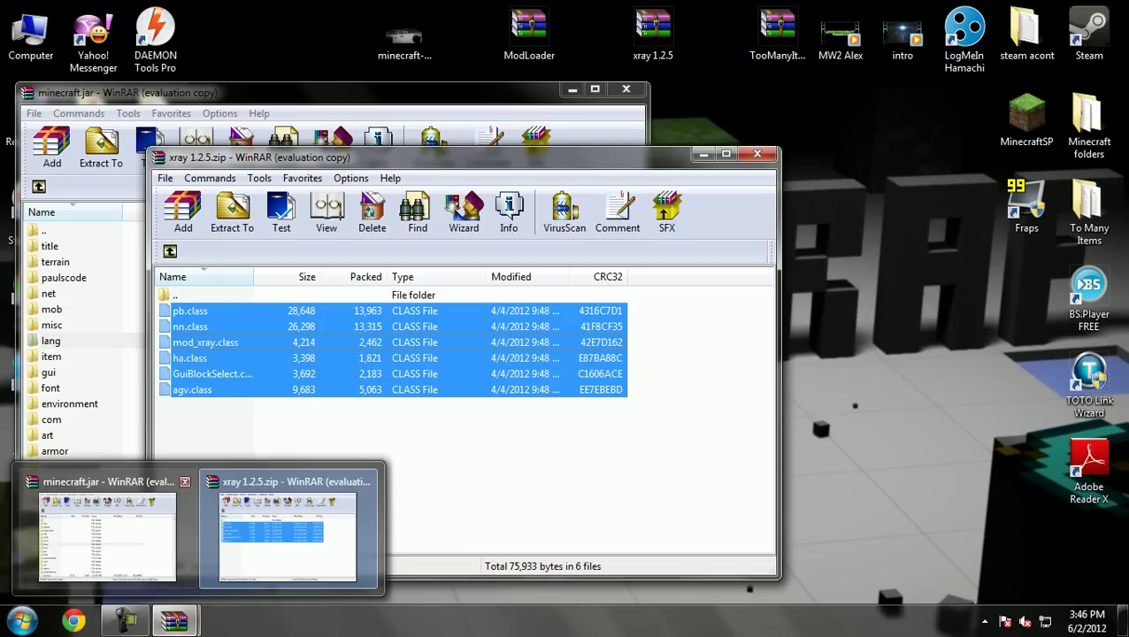
click(106, 531)
scroll(327, 354, down, 2)
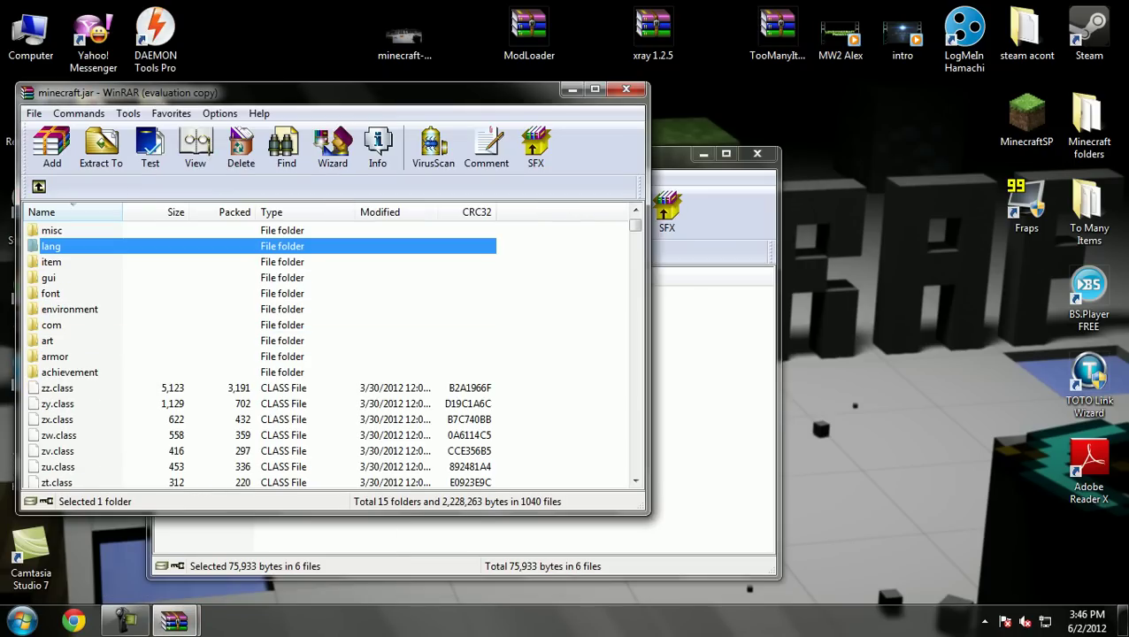
drag(79, 246, 80, 246)
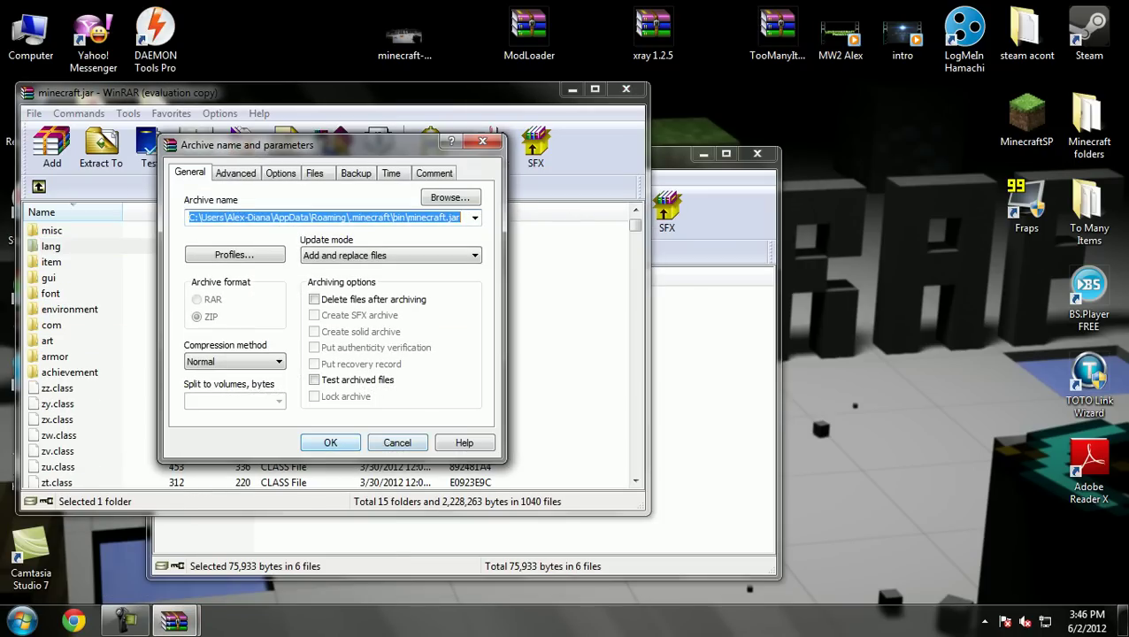
key(Return)
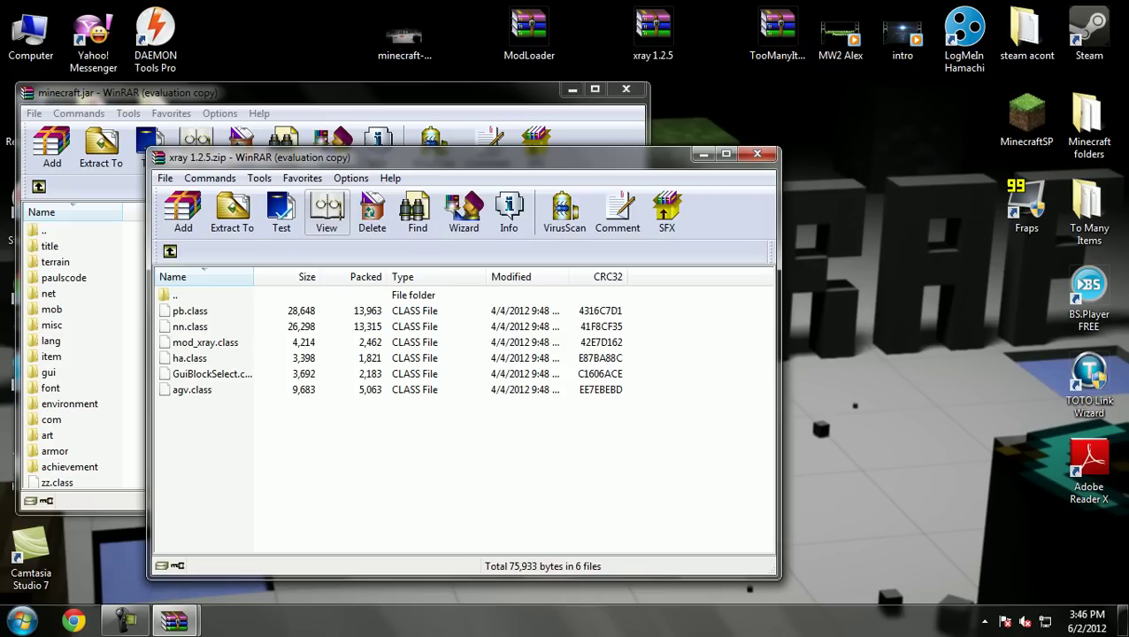
Close xray 1.2.5.zip and open the TooManyItems archive, dismissing the license reminder
click(756, 154)
click(778, 35)
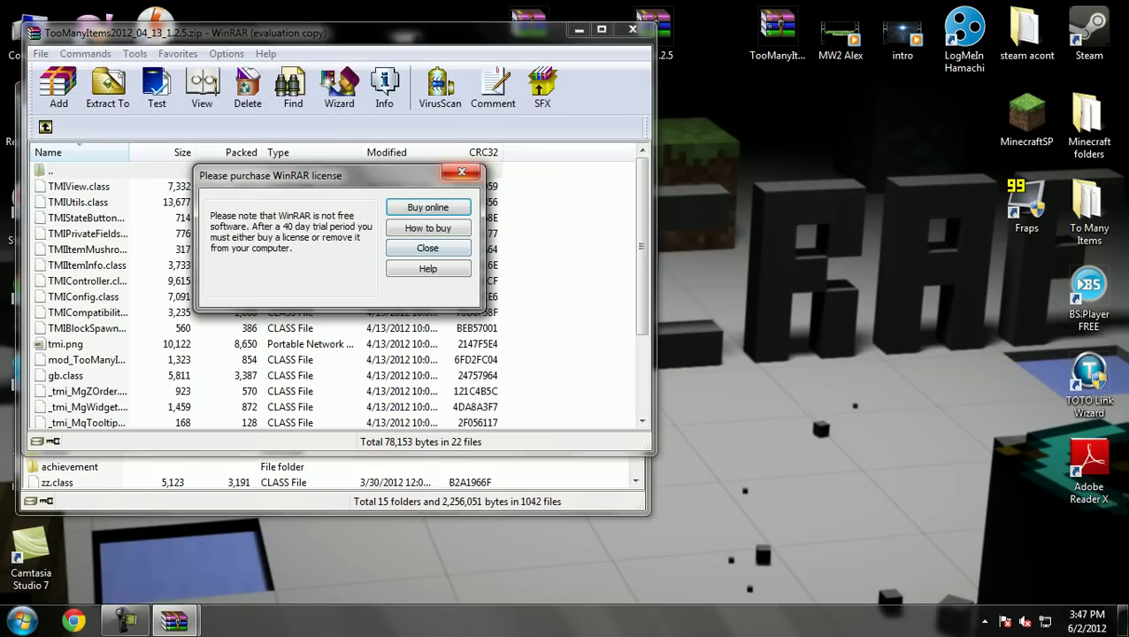
key(Escape)
scroll(336, 292, down, 2)
scroll(336, 292, up, 2)
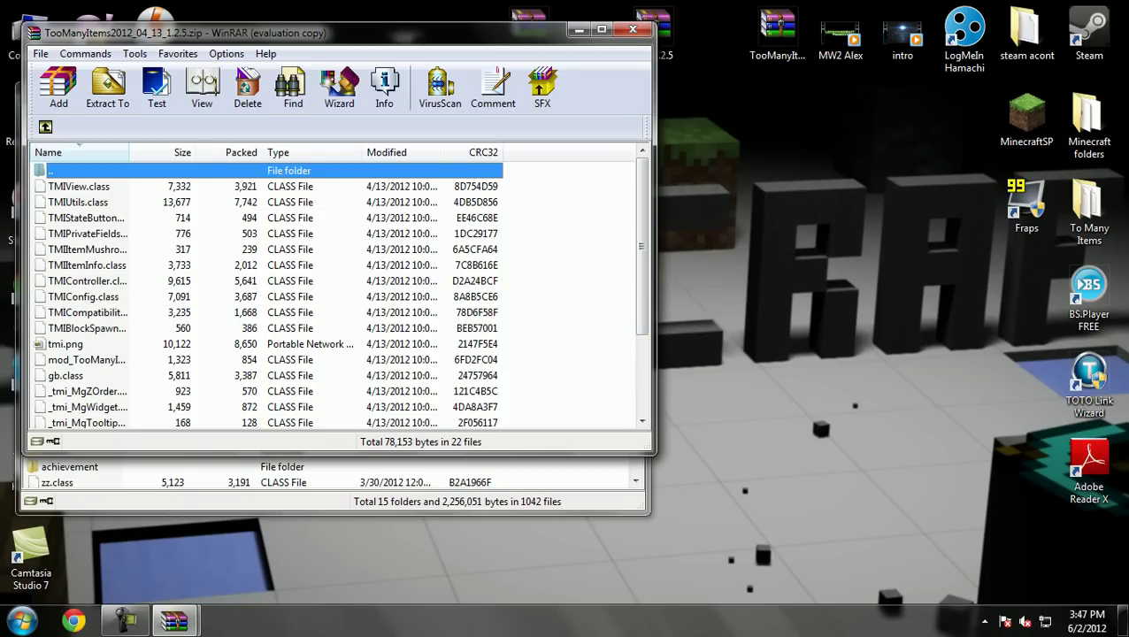
Add all 22 TooManyItems files to minecraft.jar and close the archive
key(ctrl+a)
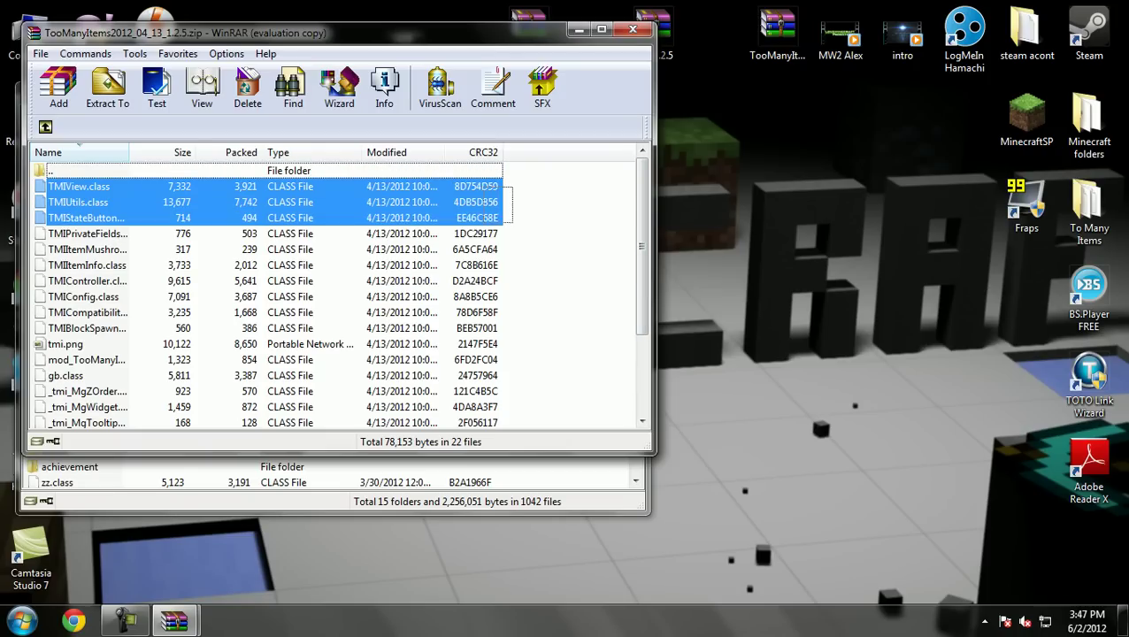
drag(513, 427, 391, 143)
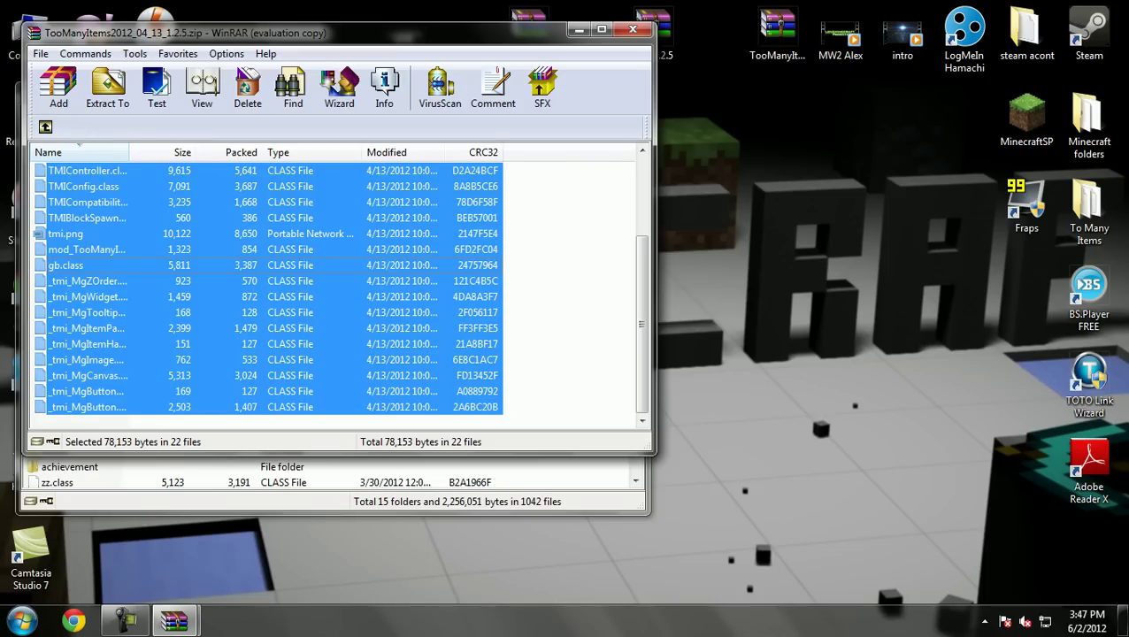
mouse_move(175, 621)
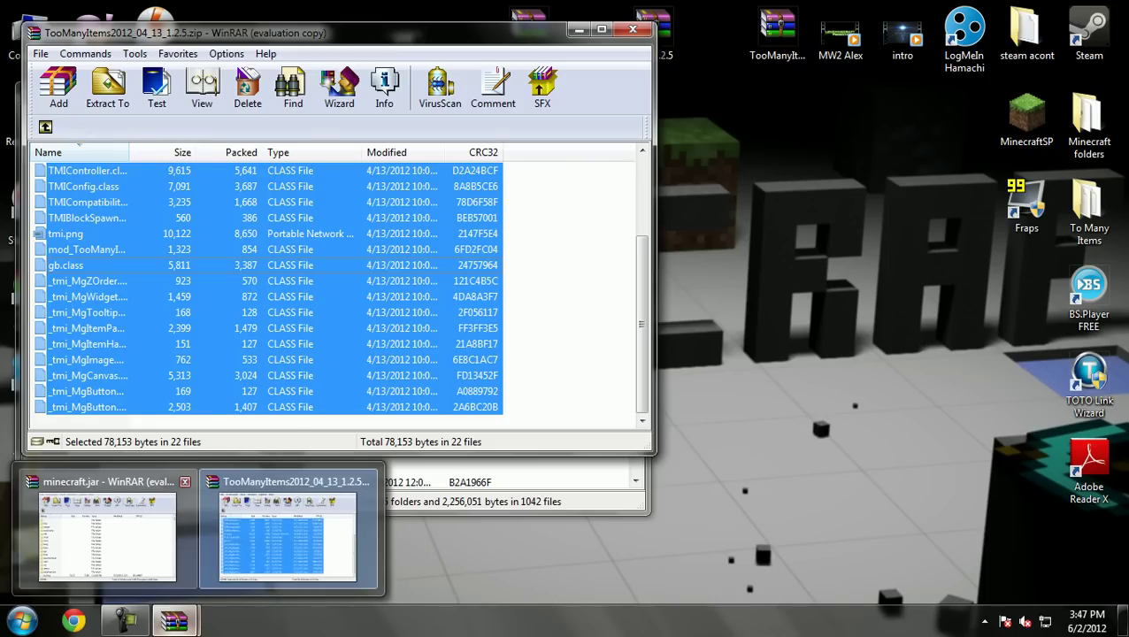
click(106, 535)
scroll(327, 353, down, 3)
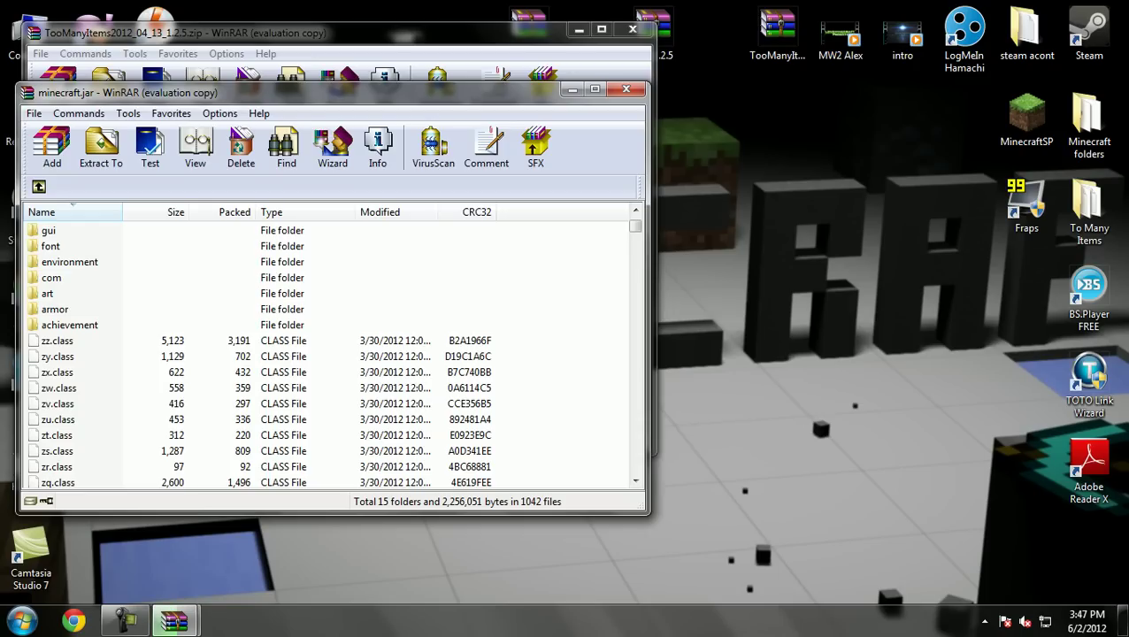
key(alt+a)
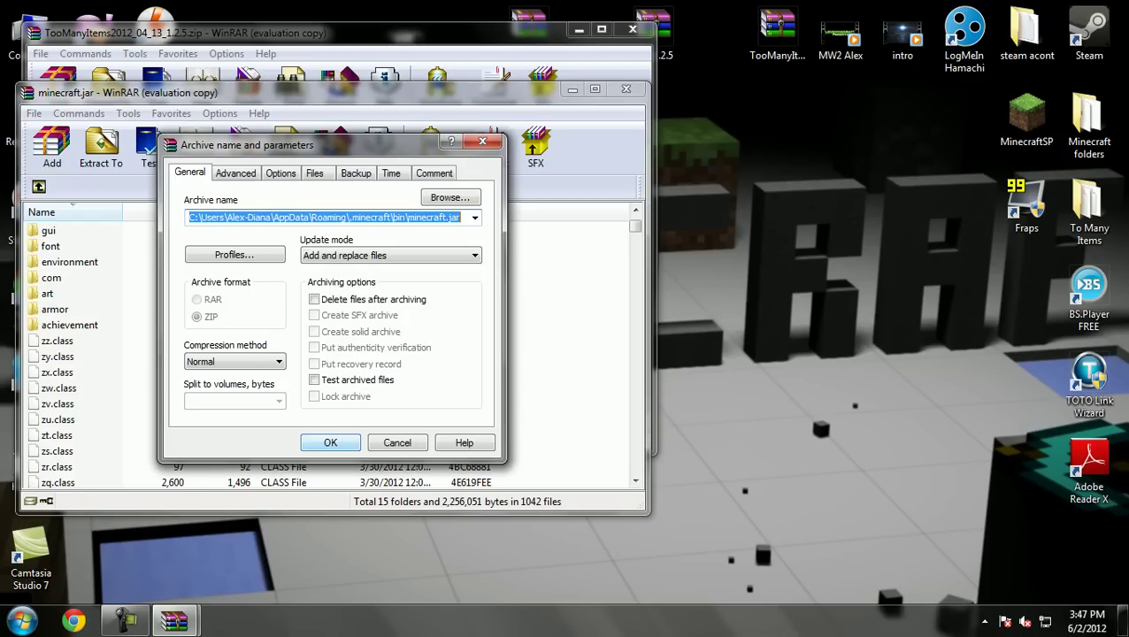
key(Return)
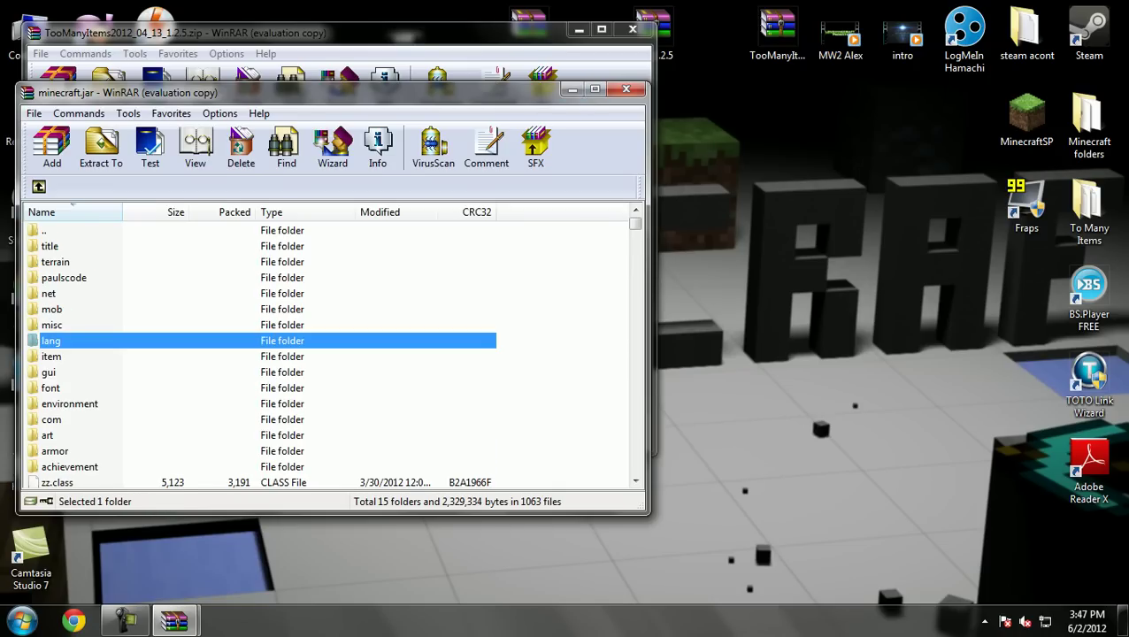
click(625, 89)
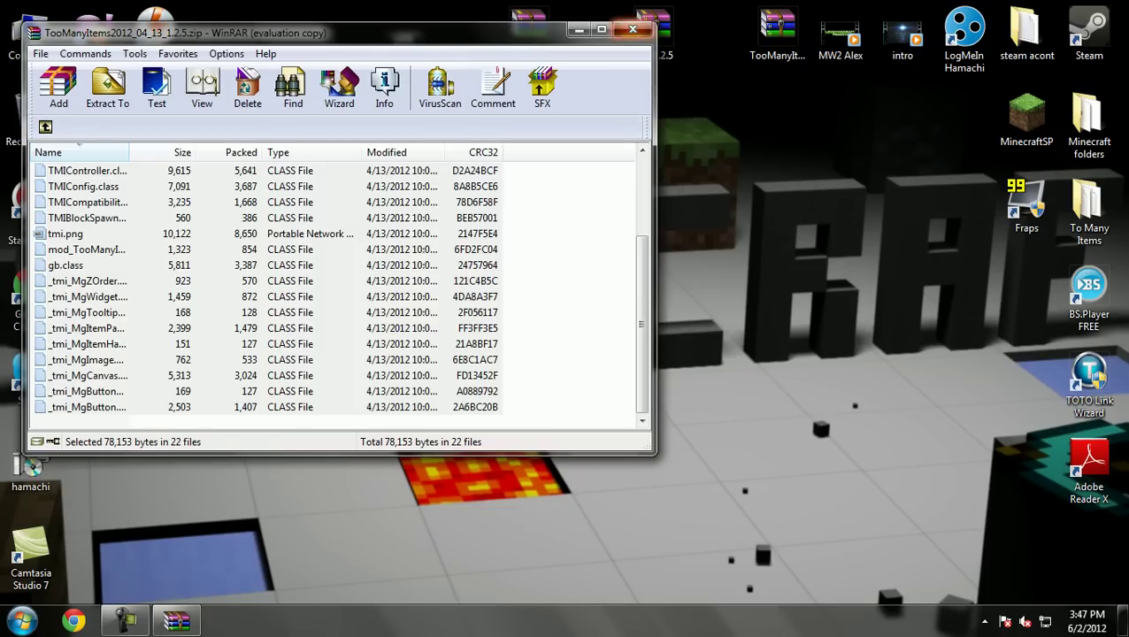
Join the CRACKED NOW BACK server and send the register command with a password in chat
click(632, 29)
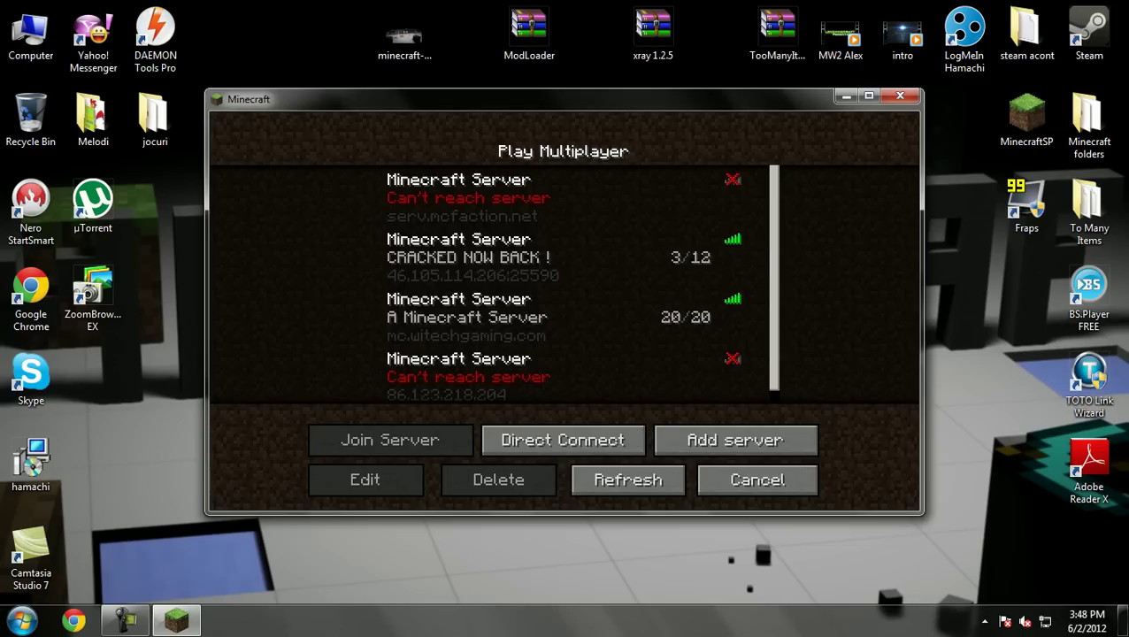
click(563, 257)
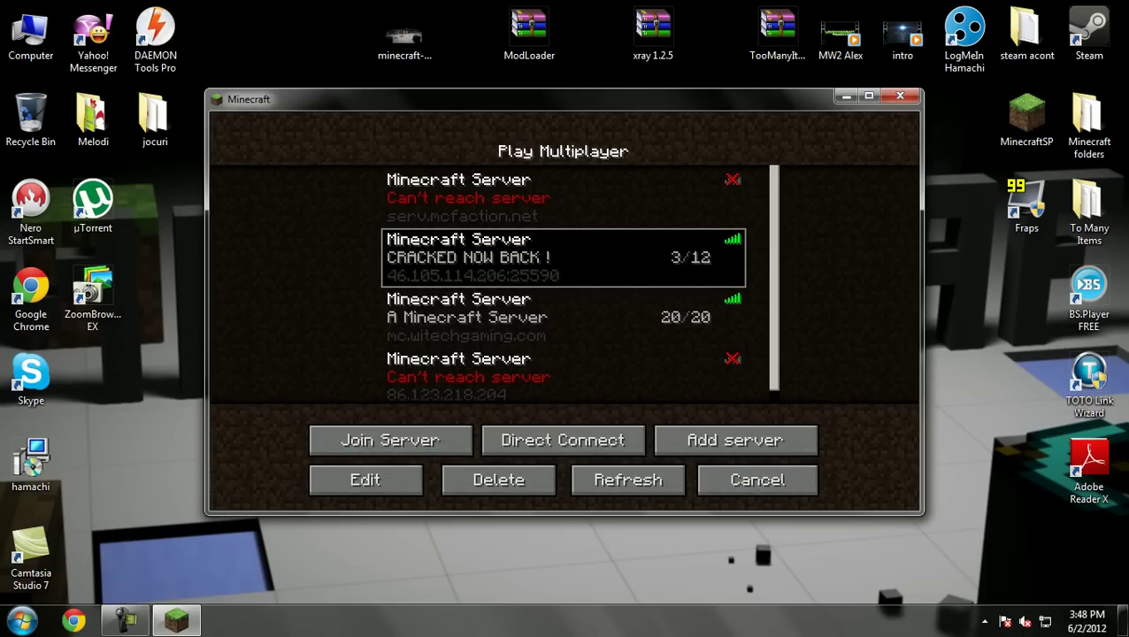
click(390, 439)
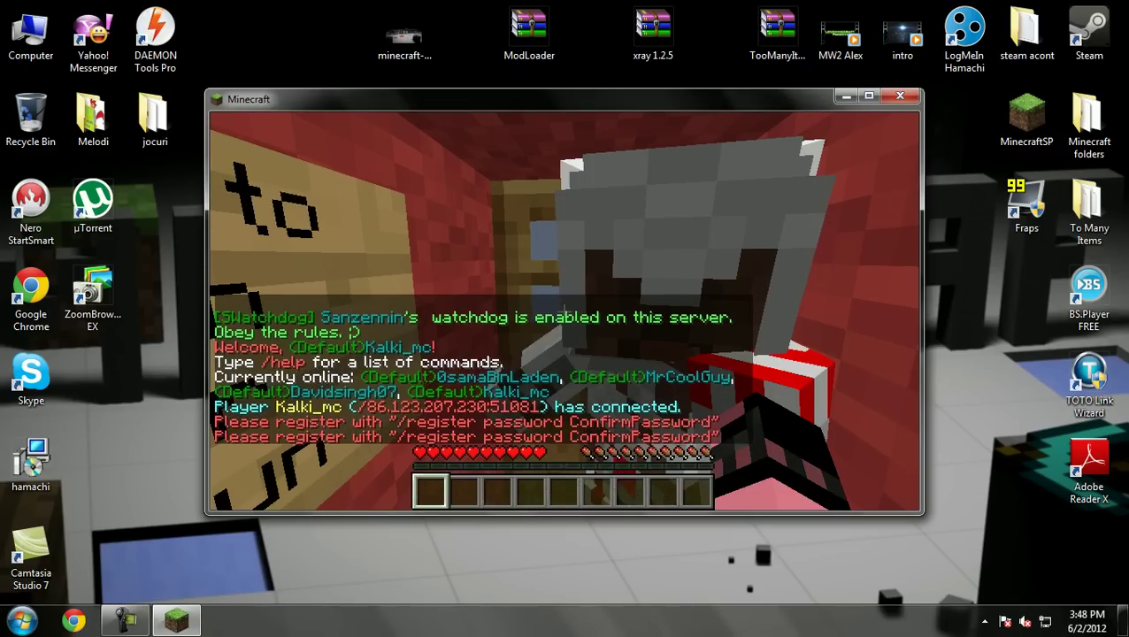
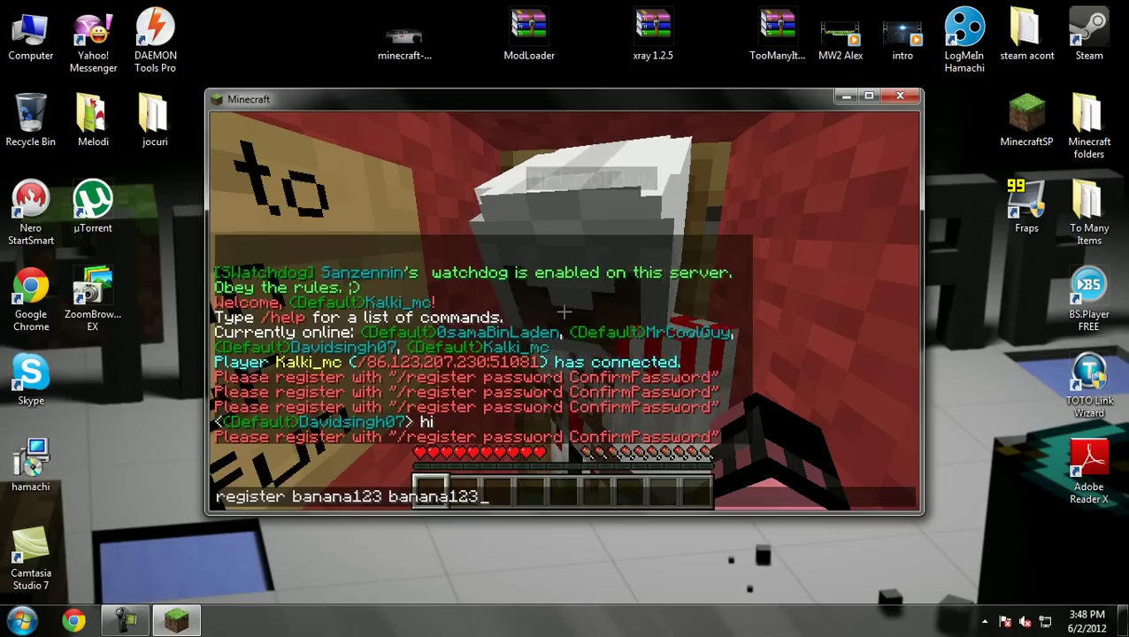
key(Return)
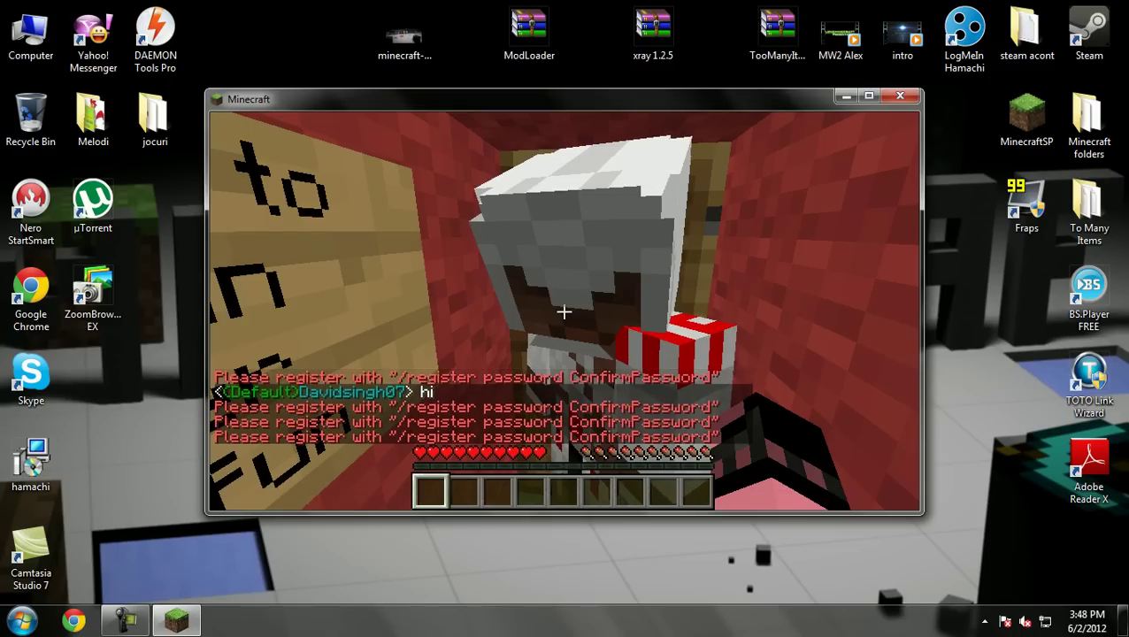
Disconnect from the server and start creating a new world from the Singleplayer screen
key(Escape)
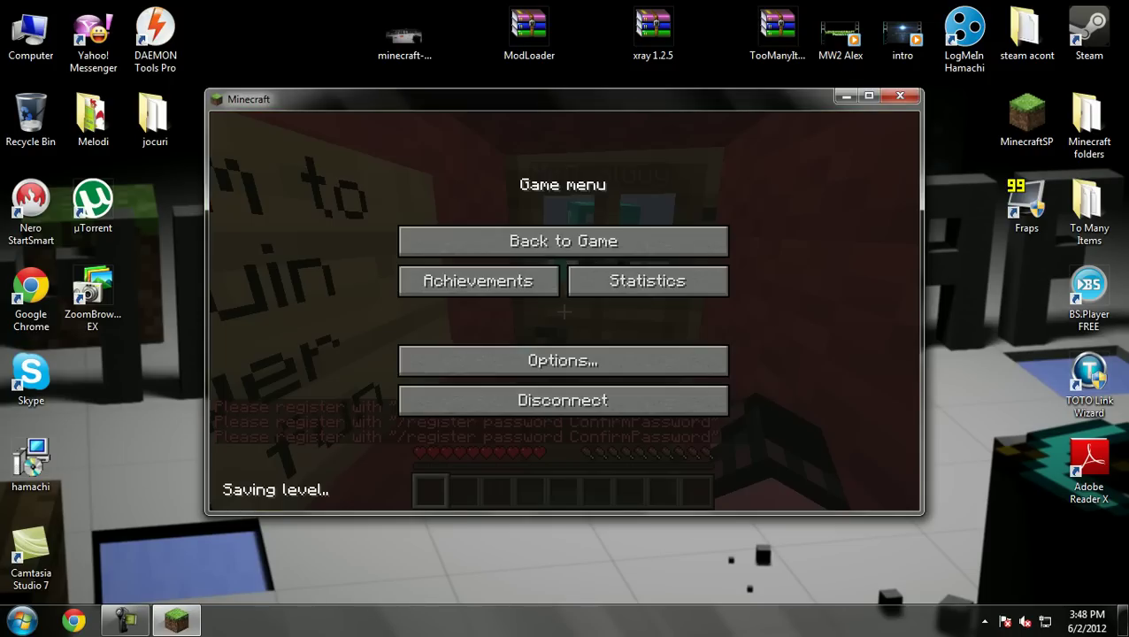
click(563, 394)
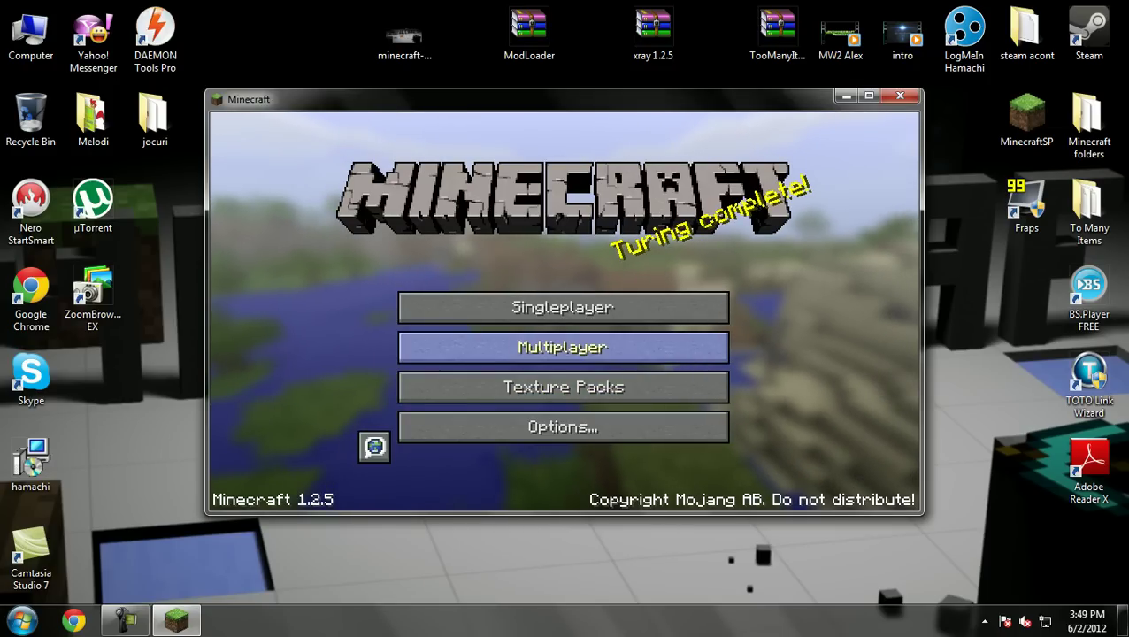
click(563, 346)
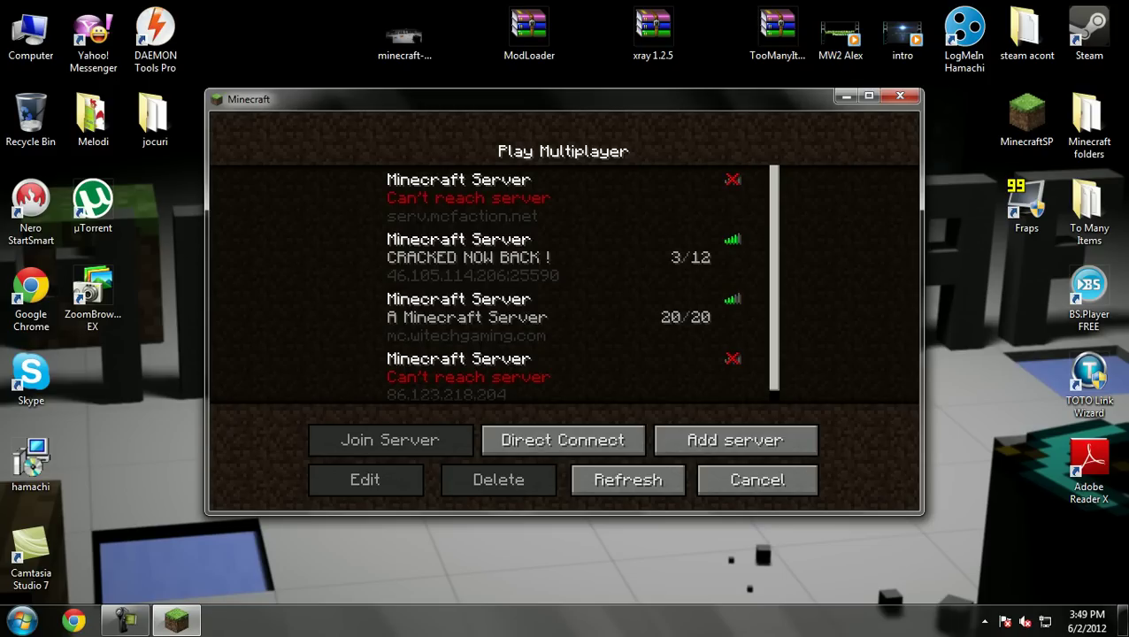
click(757, 479)
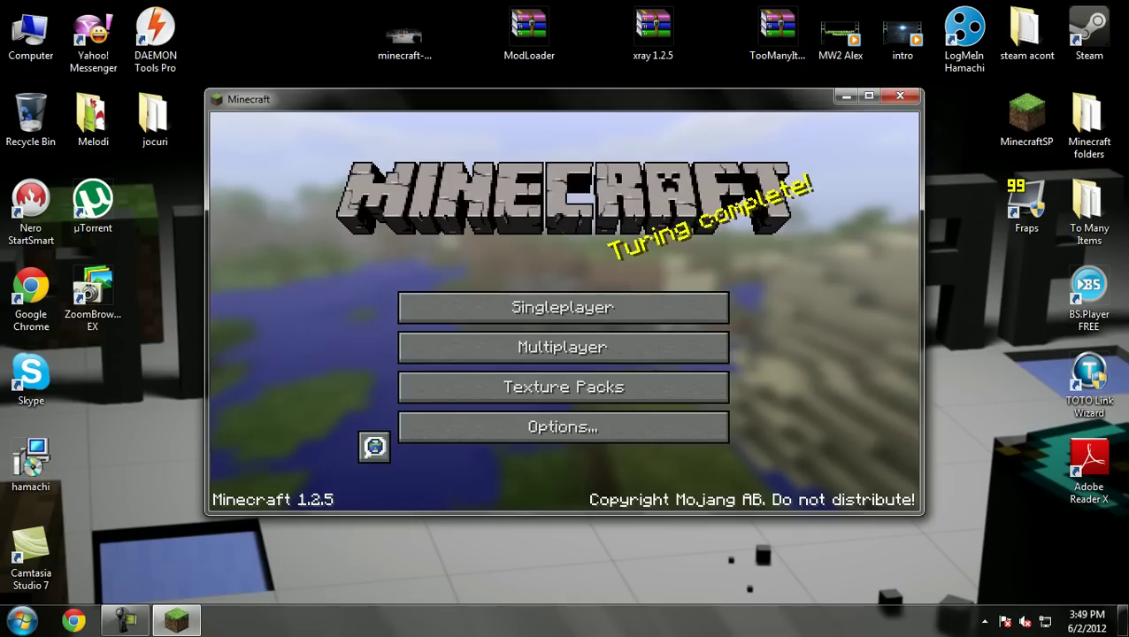
click(563, 307)
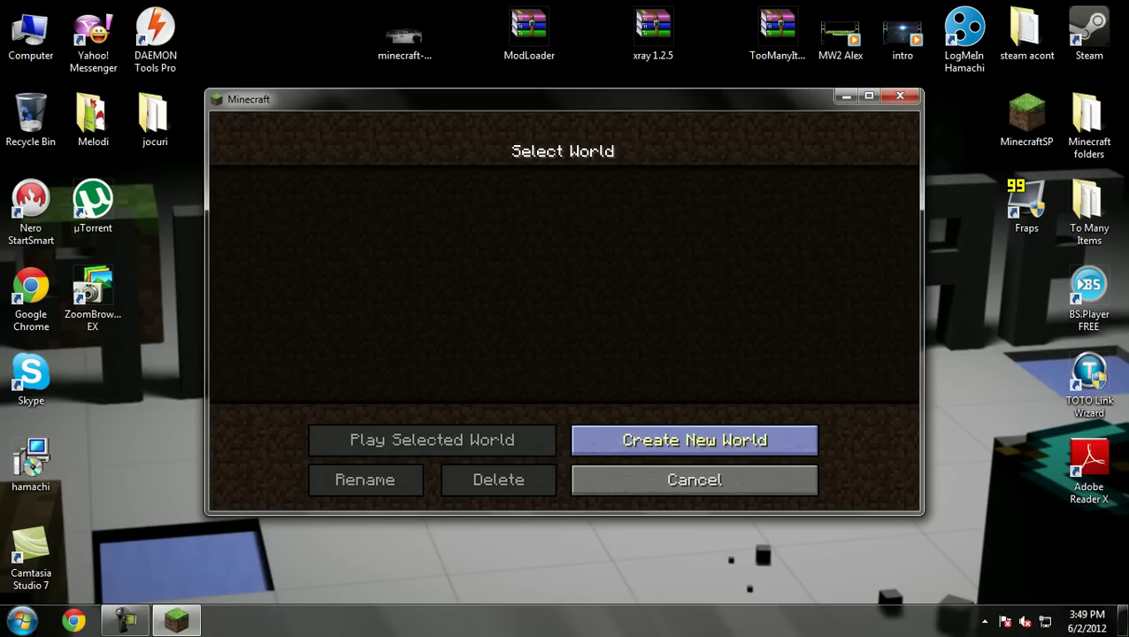
click(695, 440)
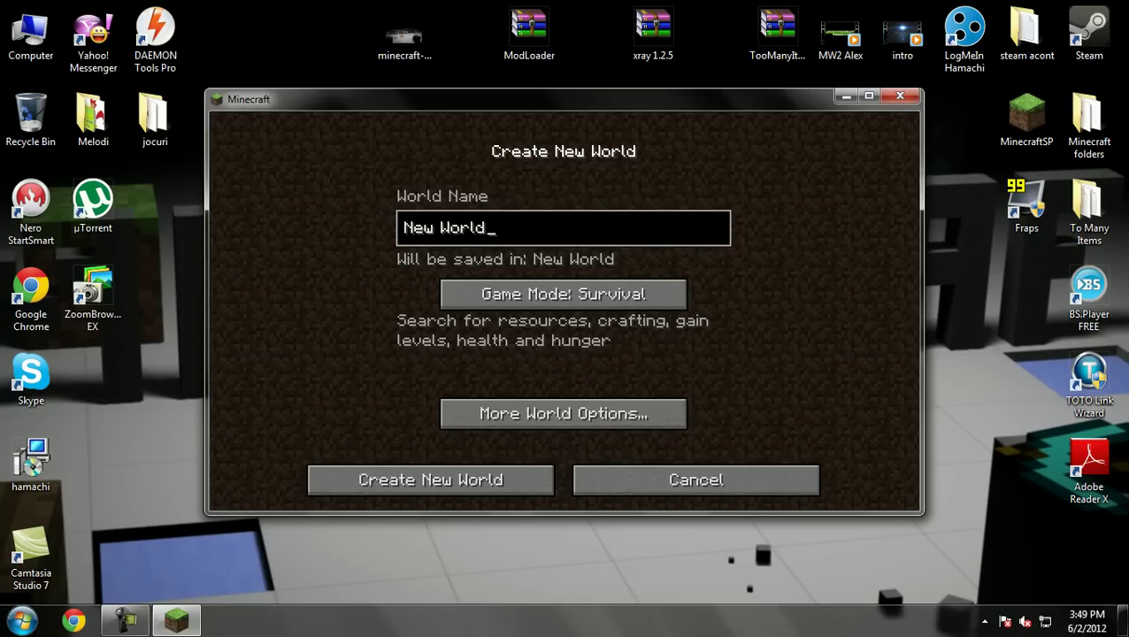